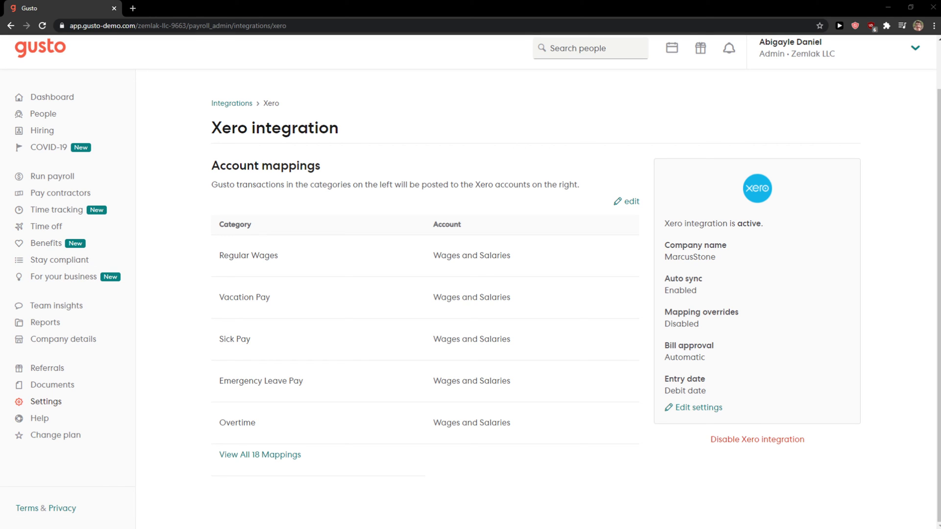
# Go to the Hire & onboard overview from the sidebar.
pyautogui.click(47, 131)
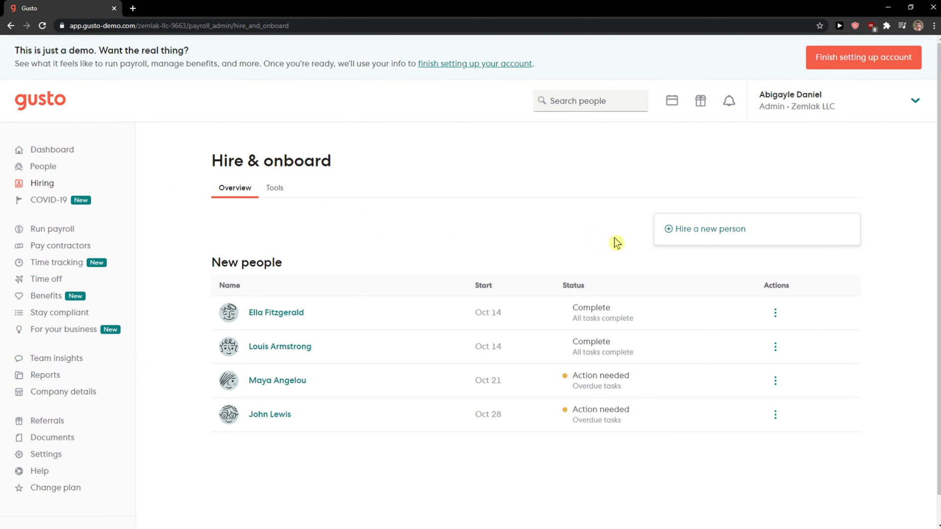
# Start hiring a new person and choose Employee as the team member type.
pyautogui.click(699, 237)
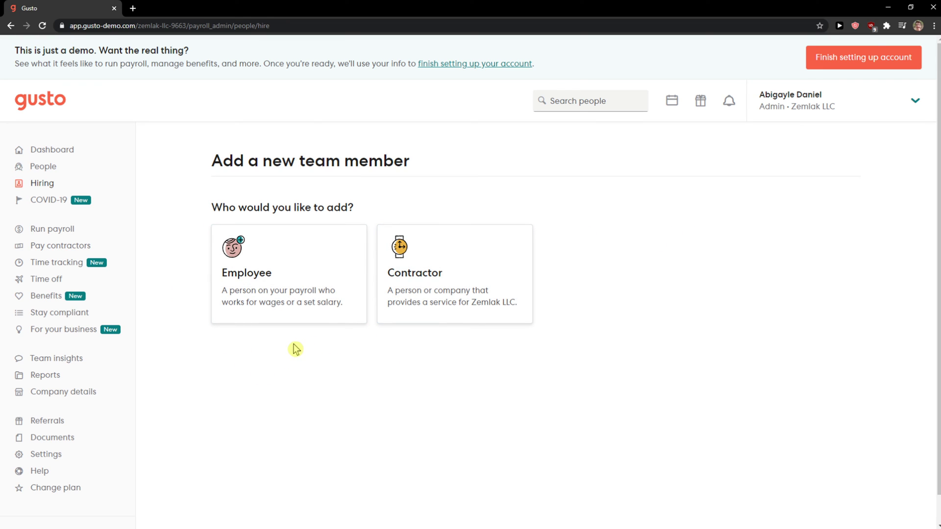
pyautogui.click(322, 267)
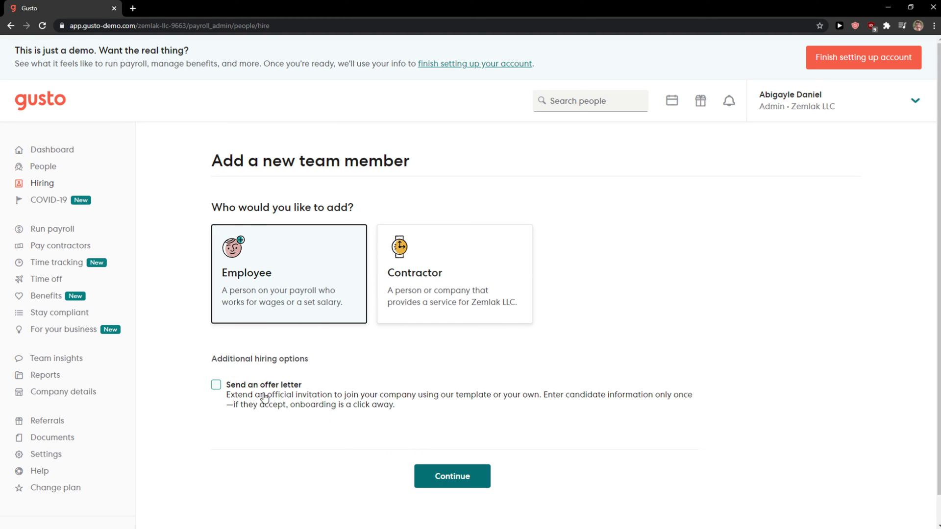
pyautogui.click(452, 477)
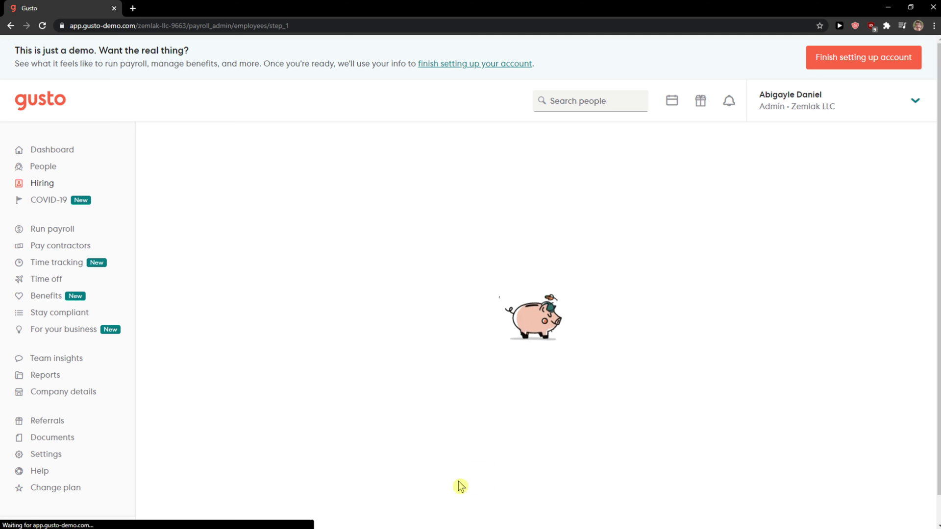
pyautogui.scroll(-1, 360, 397)
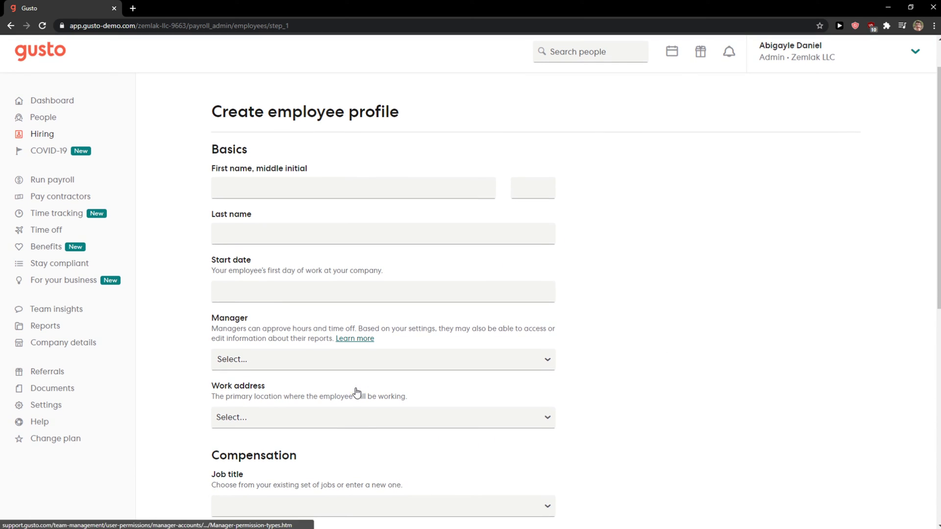
pyautogui.scroll(1, 355, 379)
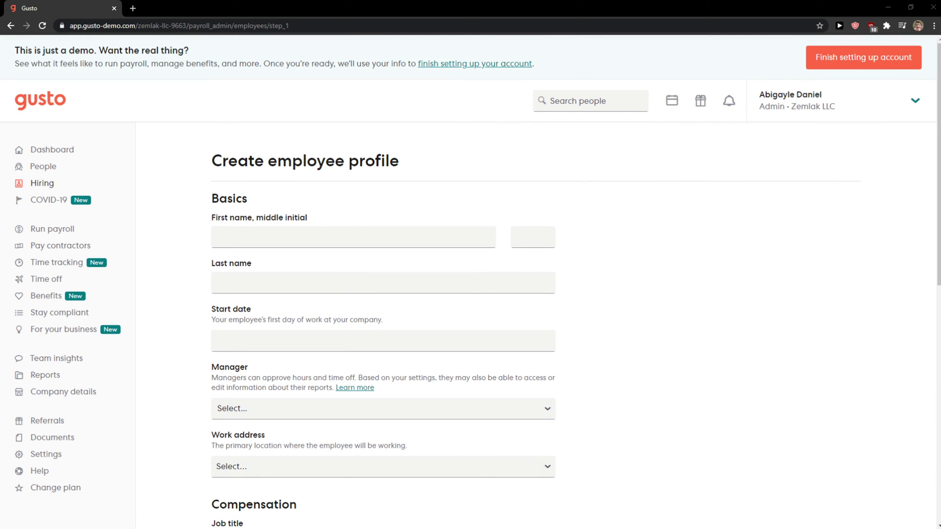
pyautogui.click(288, 235)
pyautogui.click(280, 259)
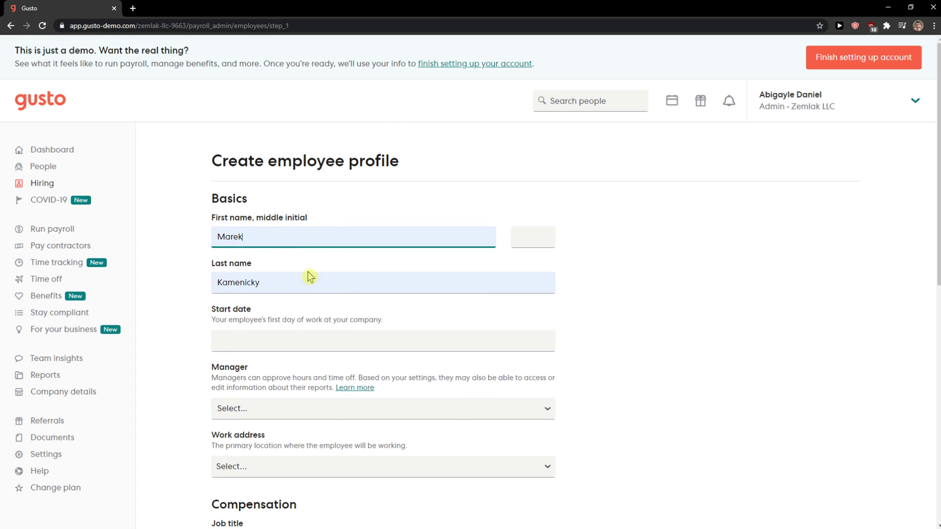
pyautogui.click(524, 247)
pyautogui.scroll(-1, 585, 250)
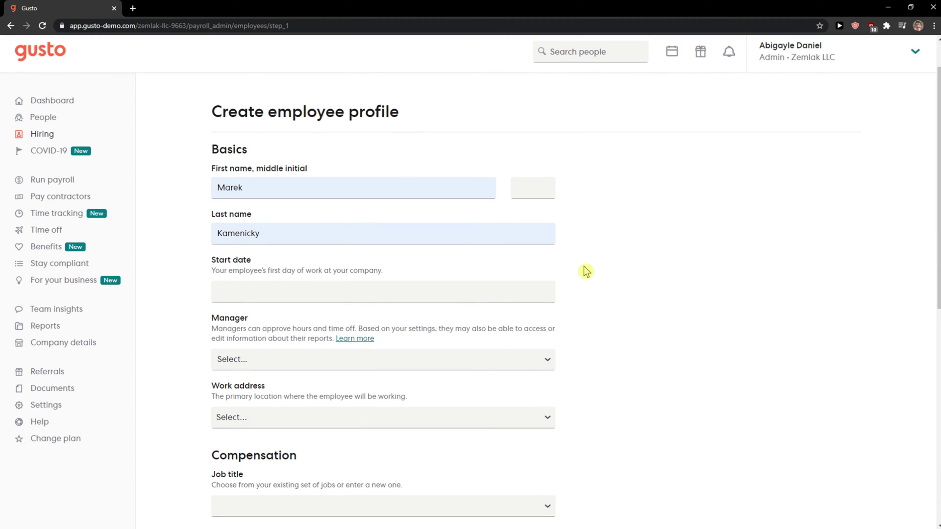
pyautogui.click(313, 294)
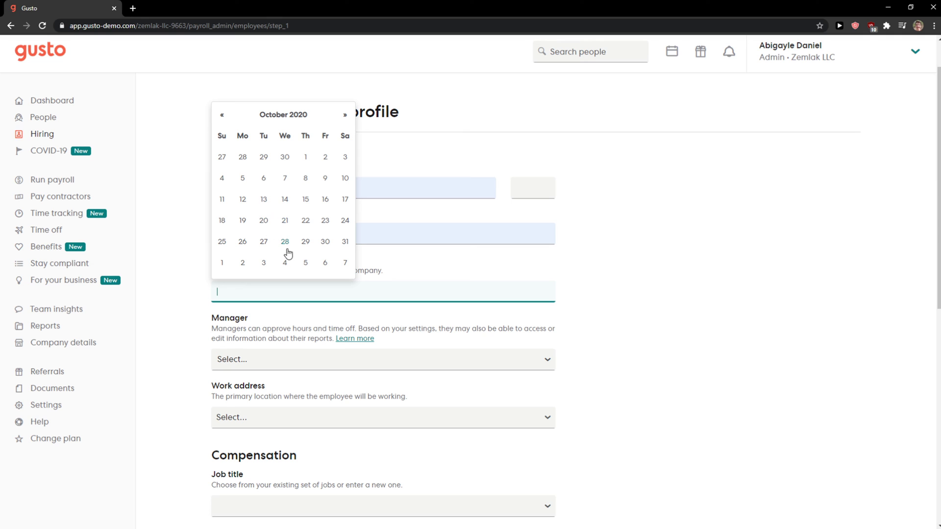
pyautogui.click(237, 261)
pyautogui.scroll(-1, 169, 292)
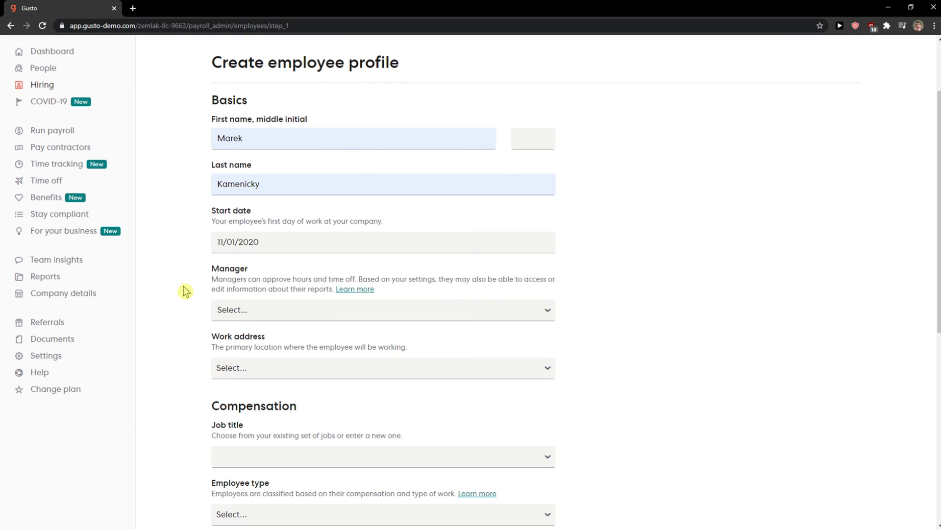
pyautogui.scroll(-1, 183, 292)
# Choose Maya Angelou as manager and pick a work address, trying Works from home.
pyautogui.click(238, 264)
pyautogui.scroll(-1, 255, 323)
pyautogui.scroll(1, 250, 316)
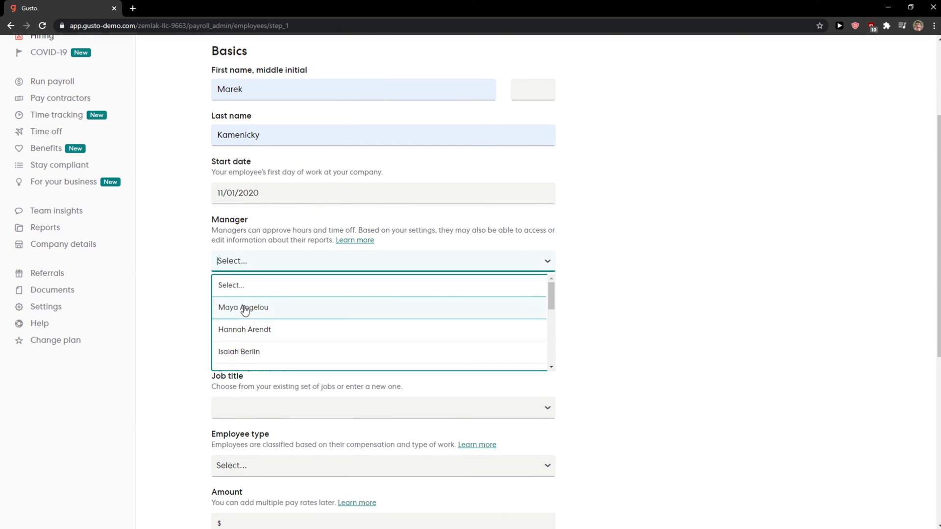
pyautogui.click(243, 310)
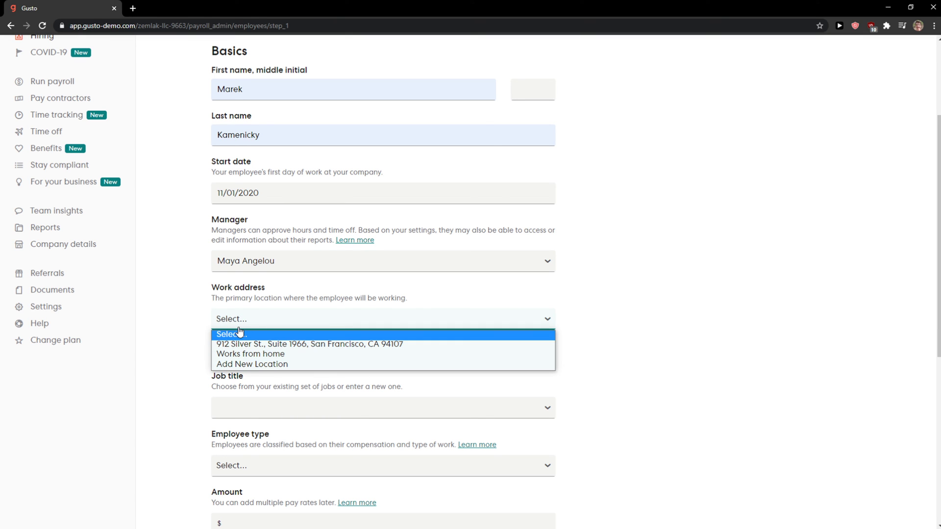
pyautogui.click(236, 345)
pyautogui.click(230, 325)
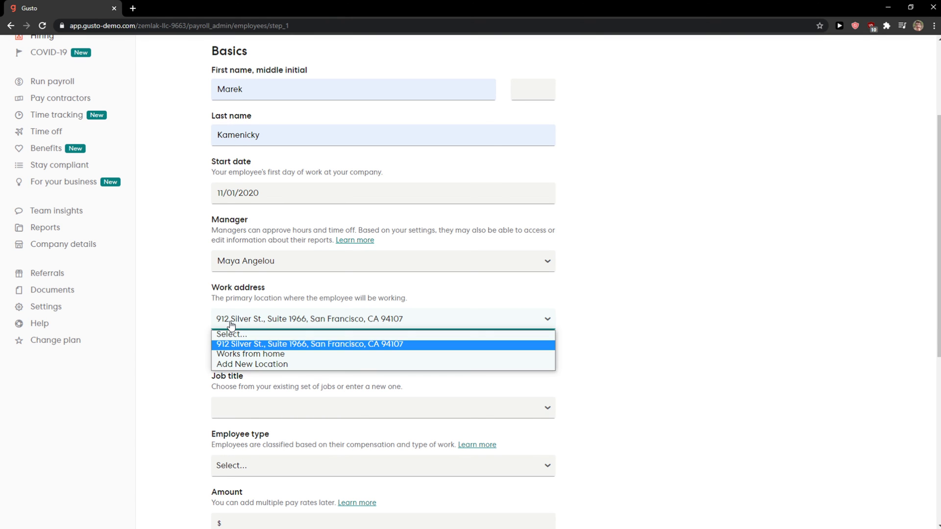
pyautogui.click(250, 354)
pyautogui.scroll(-1, 202, 342)
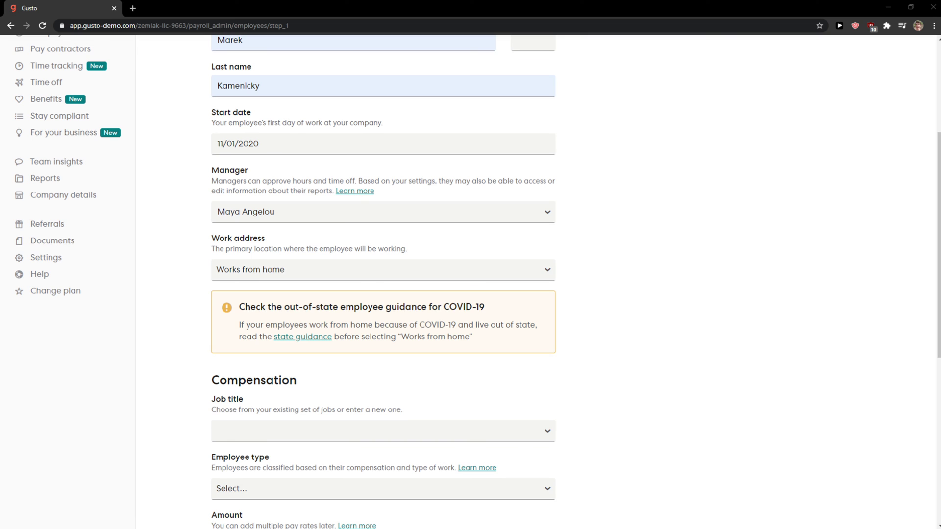
pyautogui.click(241, 274)
pyautogui.click(241, 294)
pyautogui.scroll(-2, 184, 327)
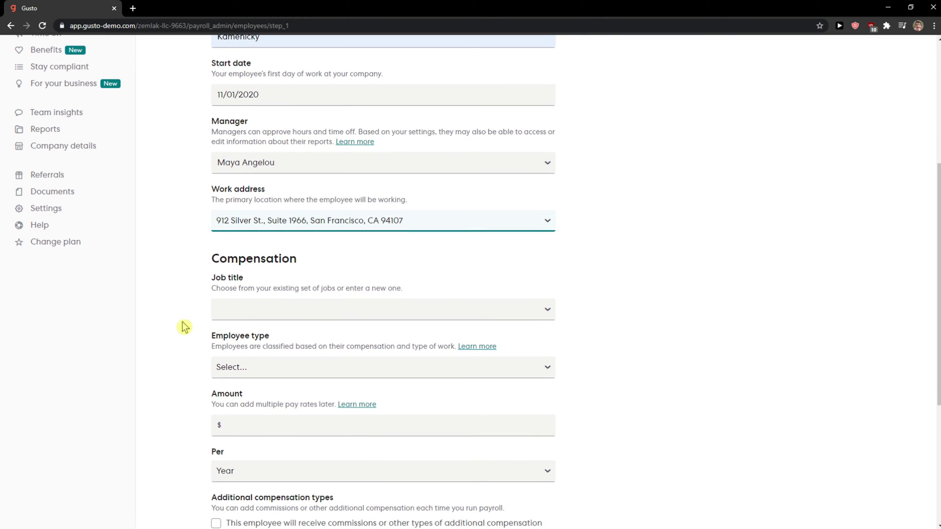
pyautogui.click(241, 269)
pyautogui.click(244, 264)
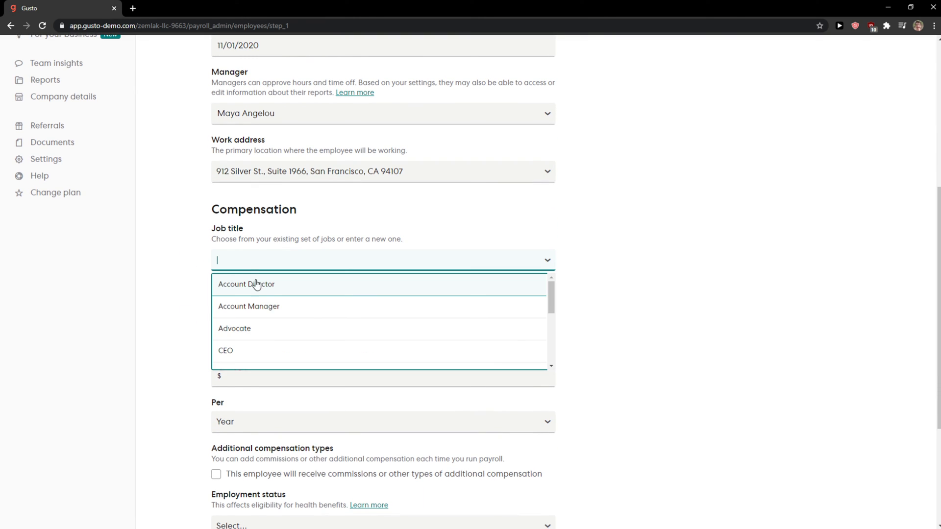
pyautogui.scroll(-2, 254, 309)
pyautogui.scroll(-3, 255, 324)
pyautogui.click(254, 358)
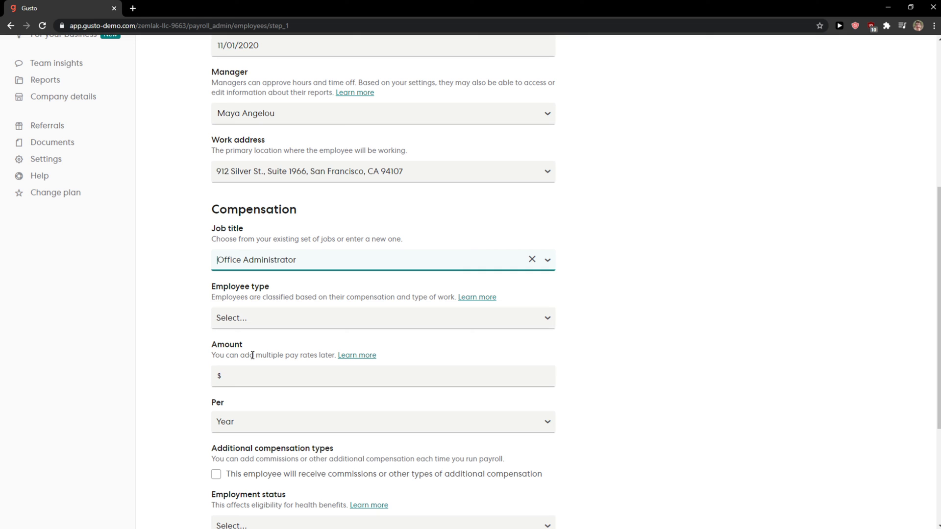
pyautogui.click(240, 319)
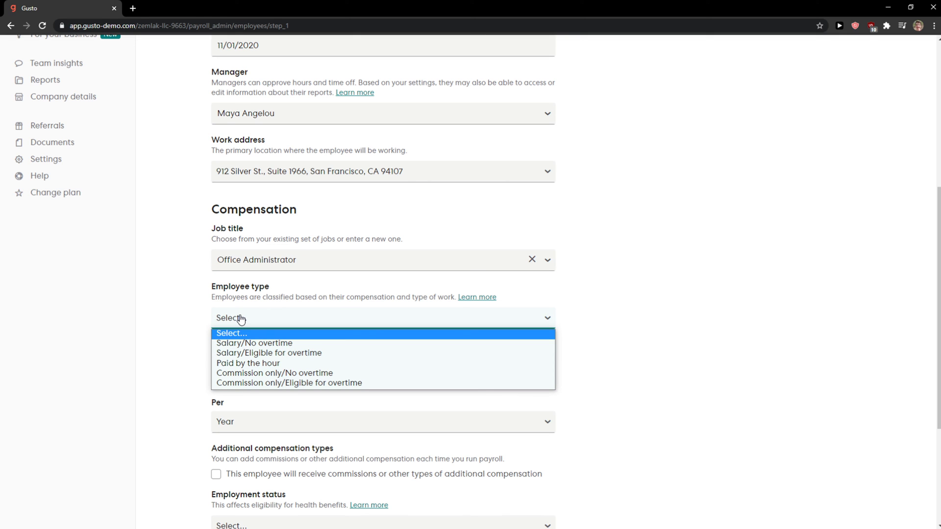
pyautogui.click(264, 375)
pyautogui.click(246, 318)
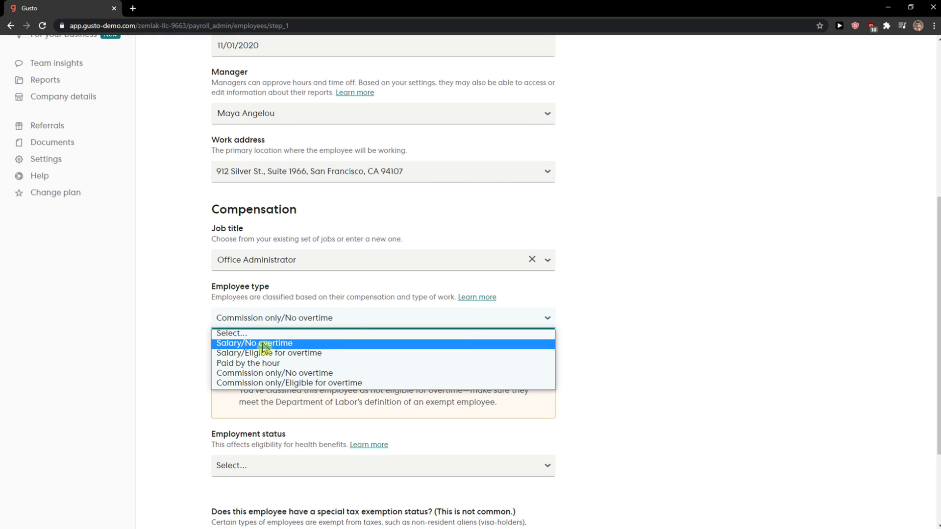
pyautogui.click(263, 343)
# Set the salary to 100000.00 per Year.
pyautogui.click(249, 372)
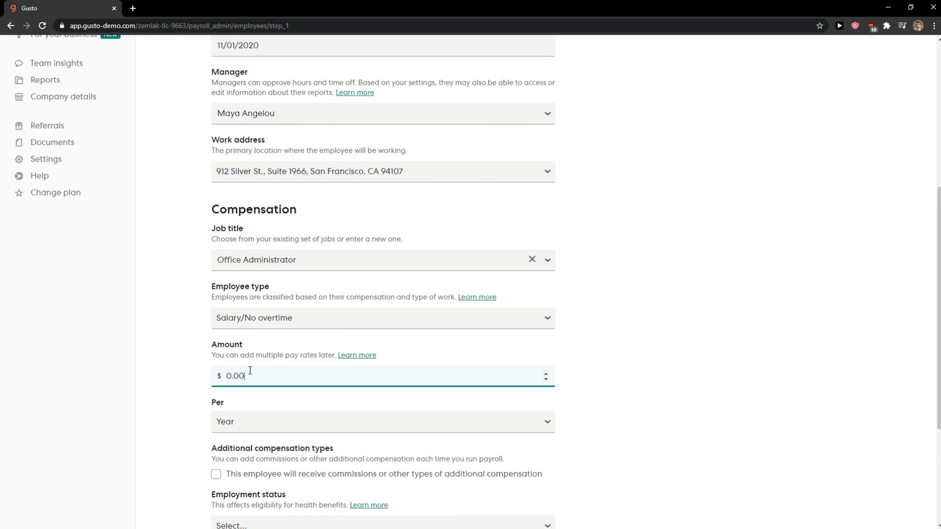
pyautogui.doubleClick(249, 371)
pyautogui.scroll(-2, 237, 357)
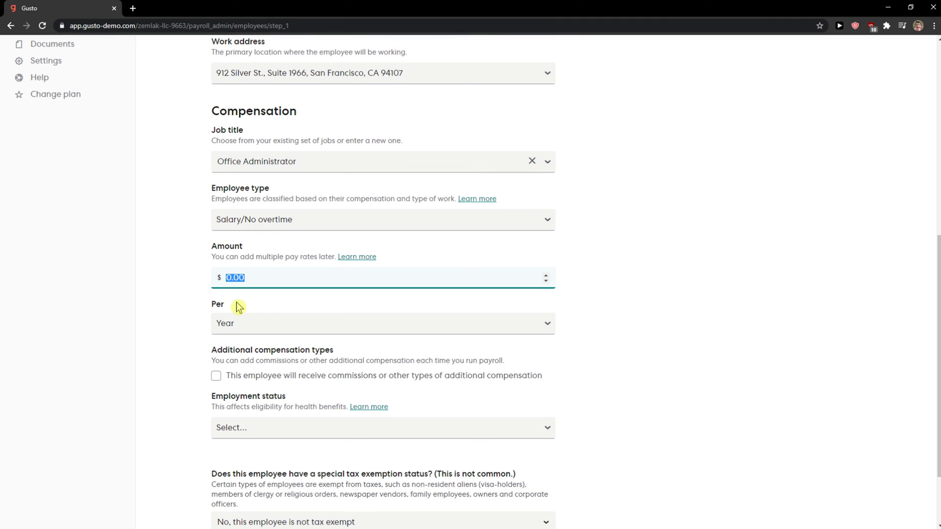
pyautogui.hotkey('ctrl', '+')
pyautogui.hotkey('ctrl', '+')
pyautogui.scroll(-2, 261, 198)
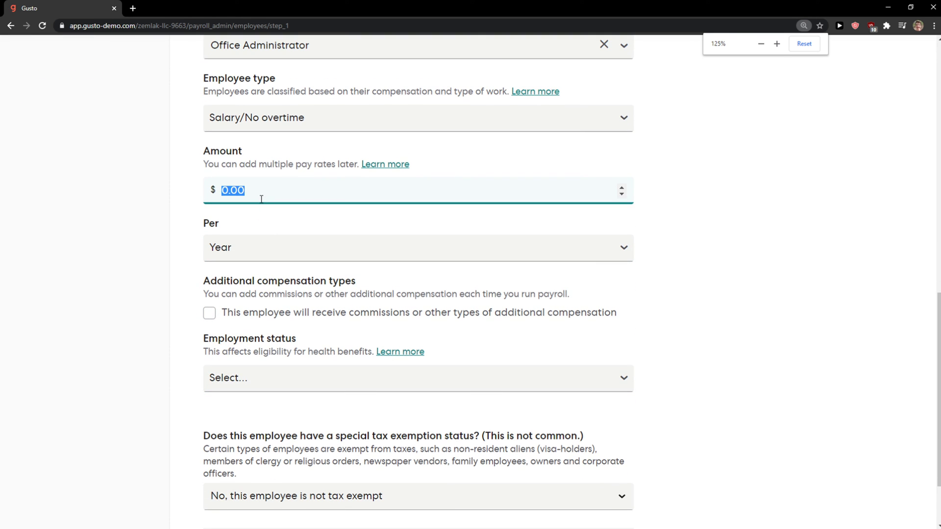
pyautogui.click(264, 224)
pyautogui.click(289, 253)
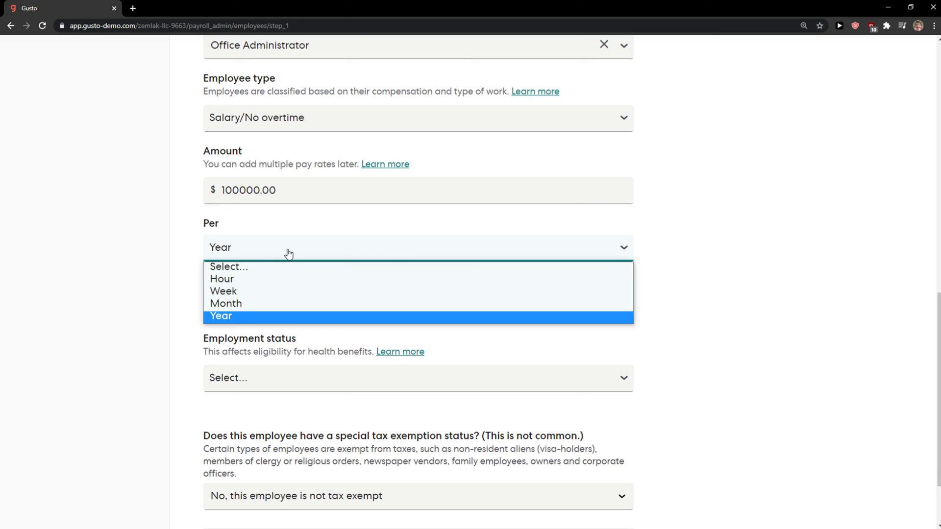
pyautogui.click(287, 254)
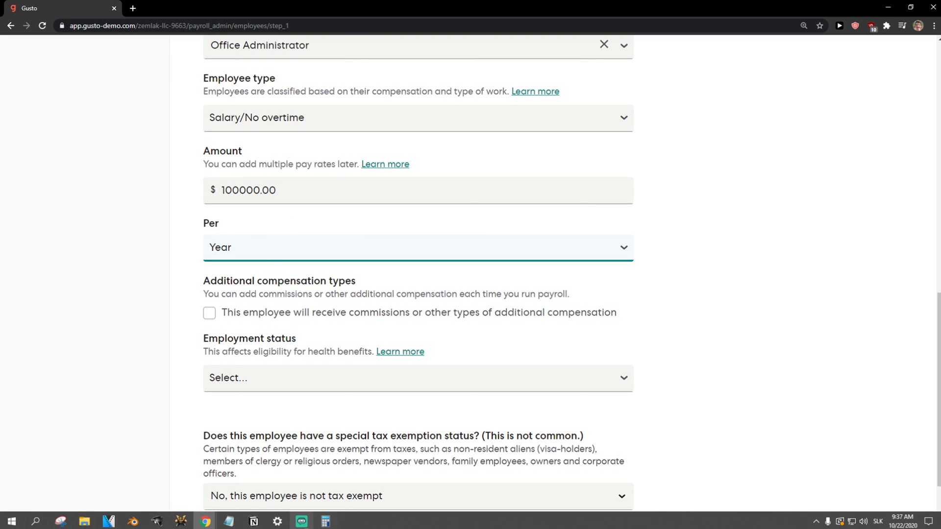
pyautogui.click(301, 521)
pyautogui.scroll(-1, 662, 317)
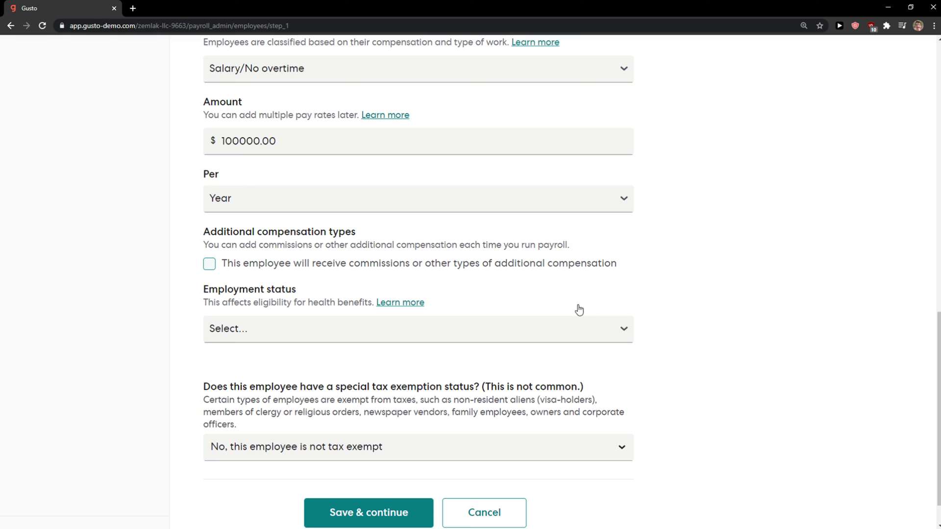
pyautogui.scroll(-1, 357, 240)
# Leave additional compensation off, set status Full Time and keep the employee not tax exempt.
pyautogui.moveTo(216, 196); pyautogui.dragTo(377, 197)
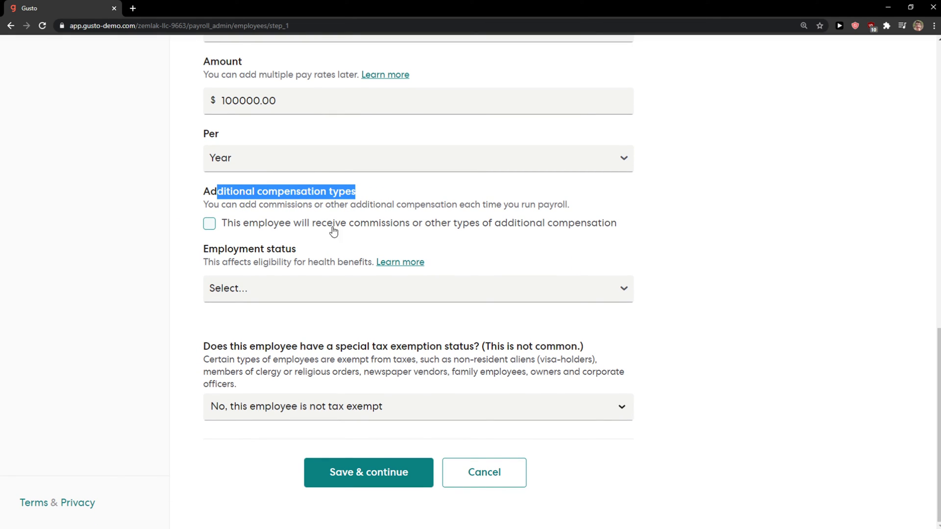
pyautogui.click(505, 231)
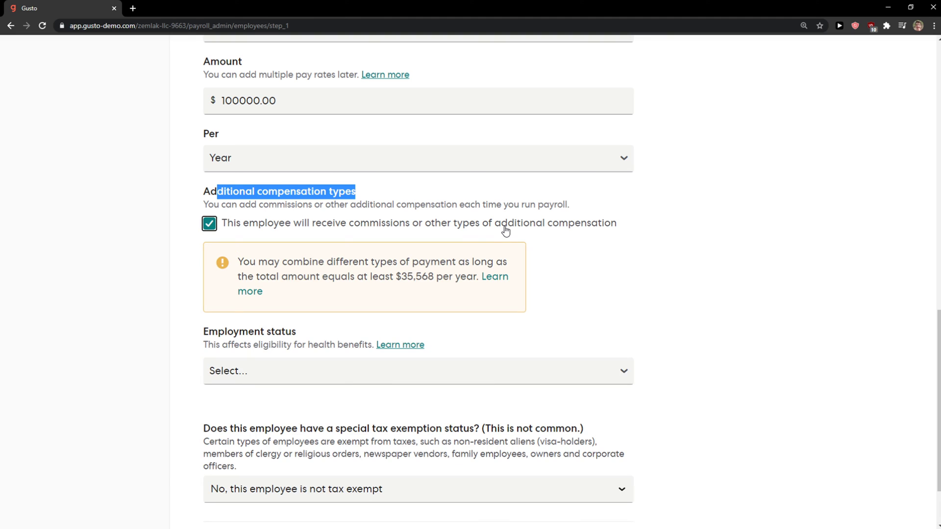
pyautogui.click(266, 225)
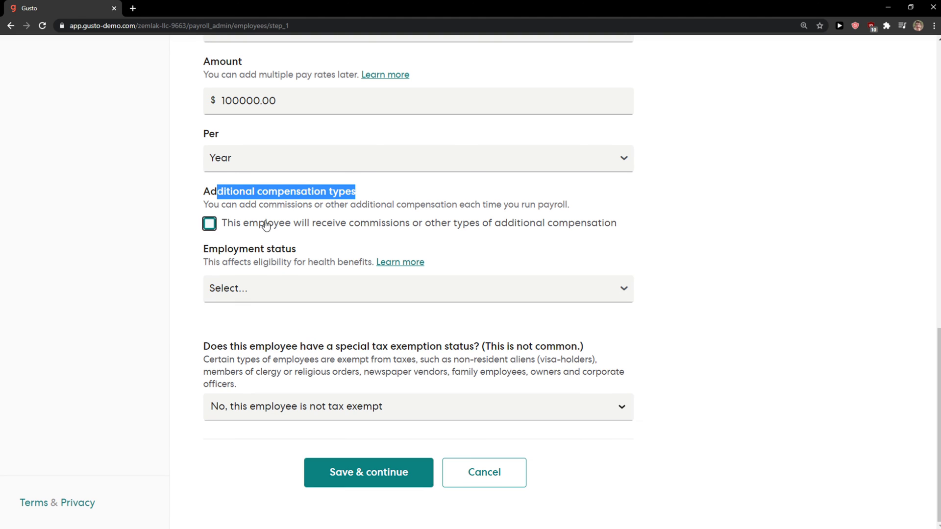
pyautogui.click(287, 296)
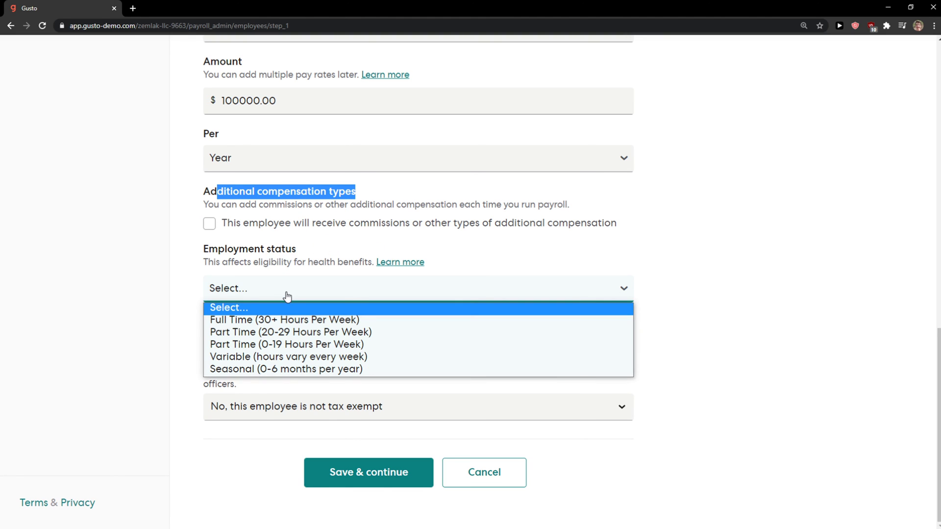
pyautogui.click(293, 324)
pyautogui.moveTo(203, 346); pyautogui.dragTo(439, 351)
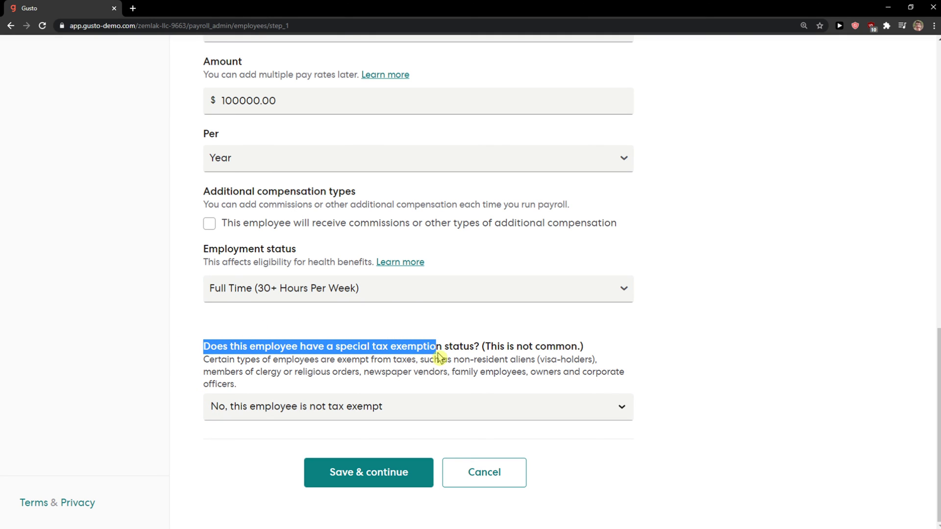
pyautogui.click(289, 410)
pyautogui.click(149, 373)
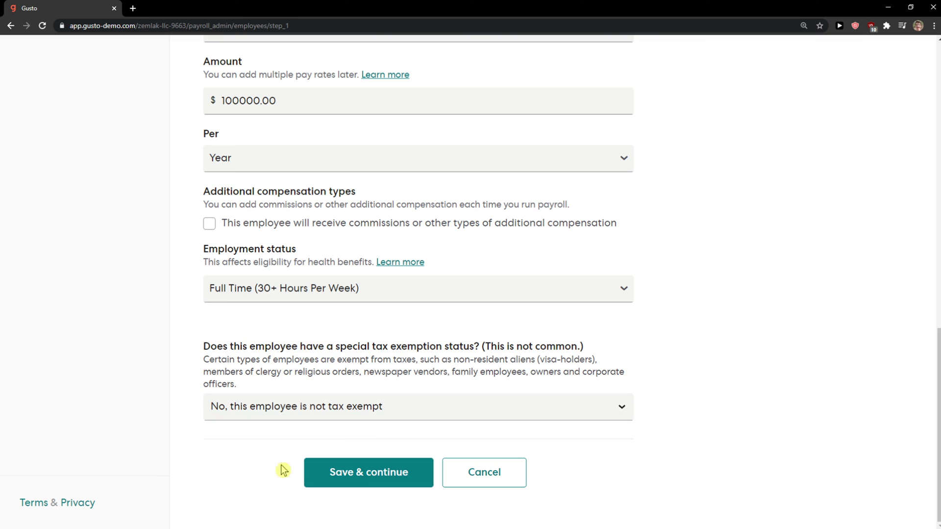
# Save the compensation details and go to Marek's onboarding checklist from the welcome.
pyautogui.click(351, 483)
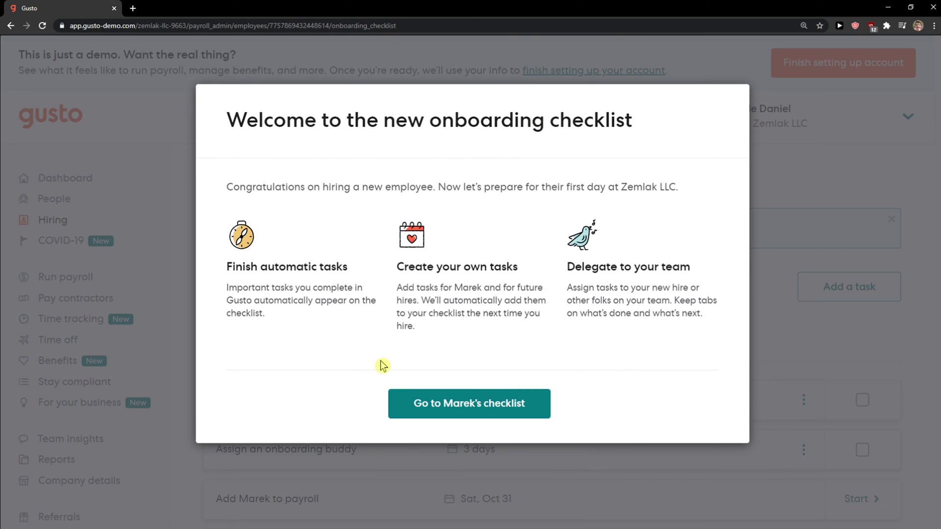
pyautogui.moveTo(286, 121); pyautogui.dragTo(645, 135)
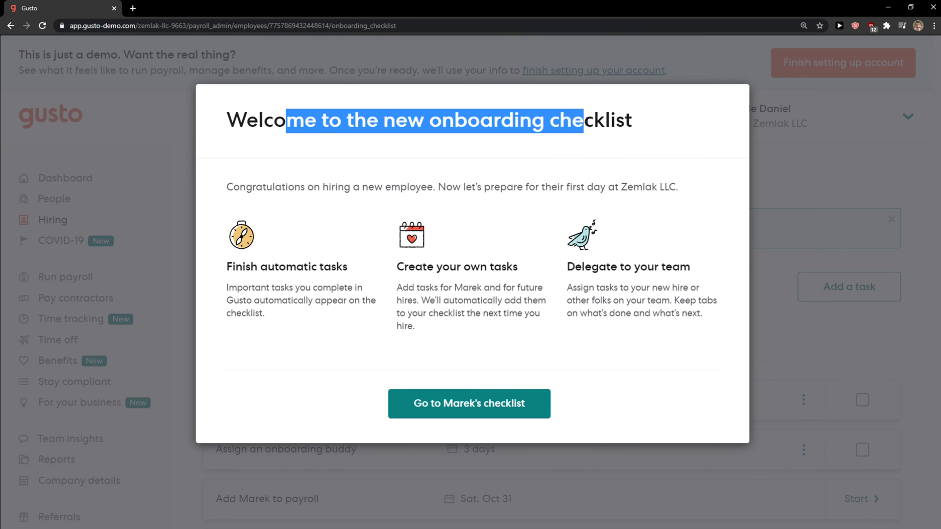
pyautogui.click(486, 403)
pyautogui.scroll(-1, 430, 291)
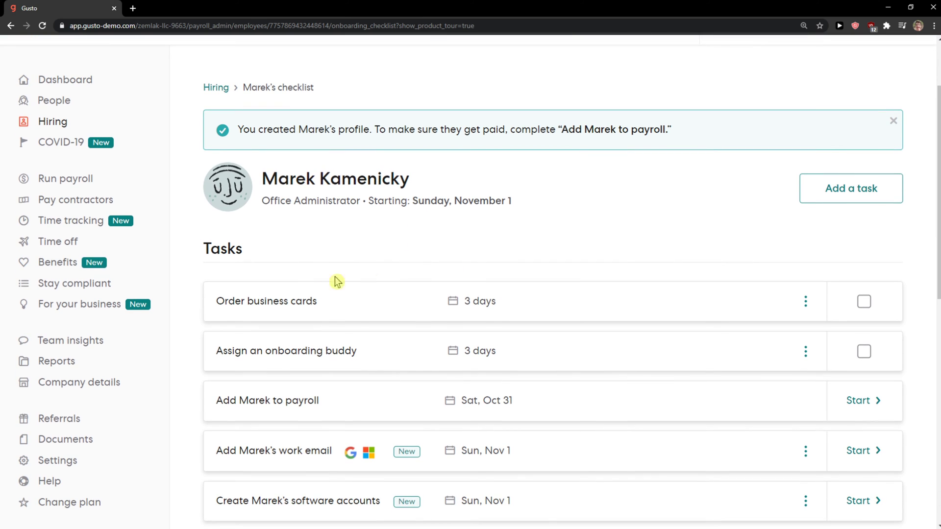
pyautogui.scroll(-1, 351, 313)
pyautogui.scroll(-2, 389, 270)
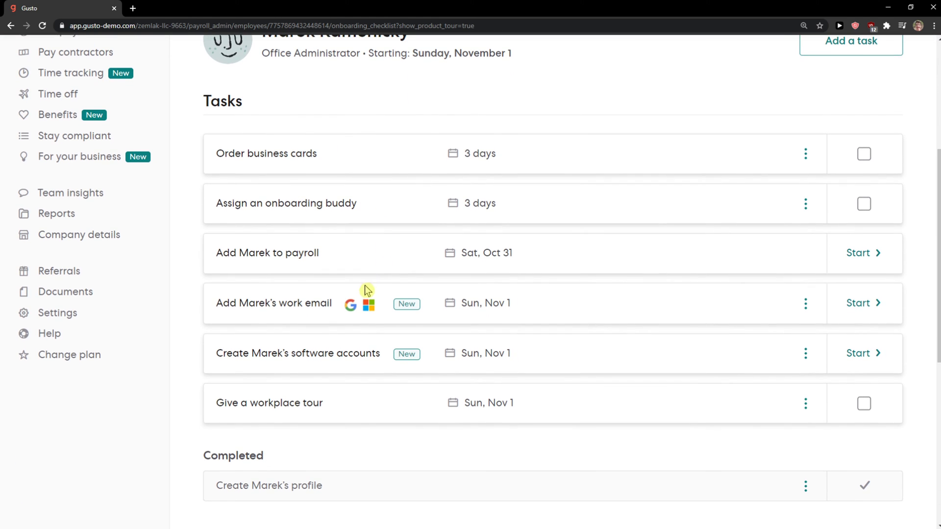
pyautogui.scroll(-1, 368, 295)
pyautogui.scroll(-2, 347, 326)
pyautogui.scroll(-3, 315, 395)
pyautogui.scroll(5, 319, 389)
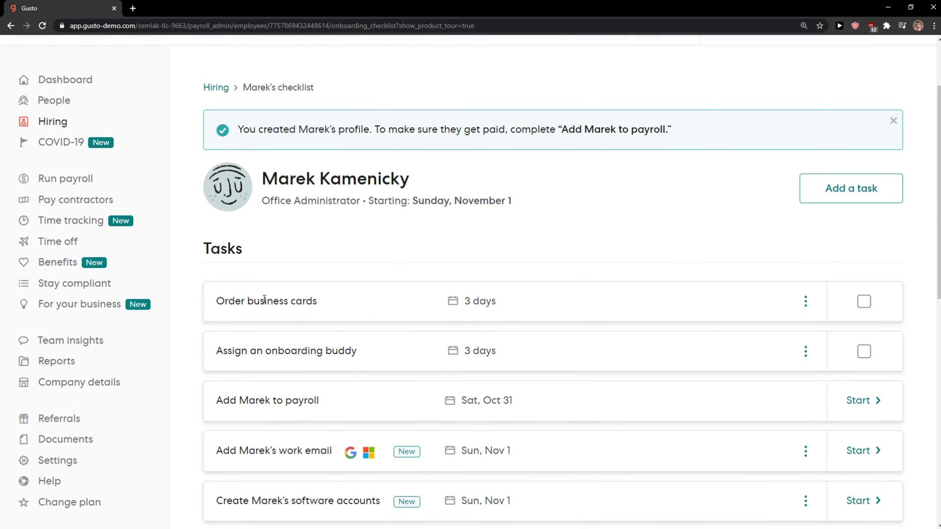
pyautogui.scroll(2, 73, 180)
pyautogui.scroll(2, 66, 162)
pyautogui.click(54, 200)
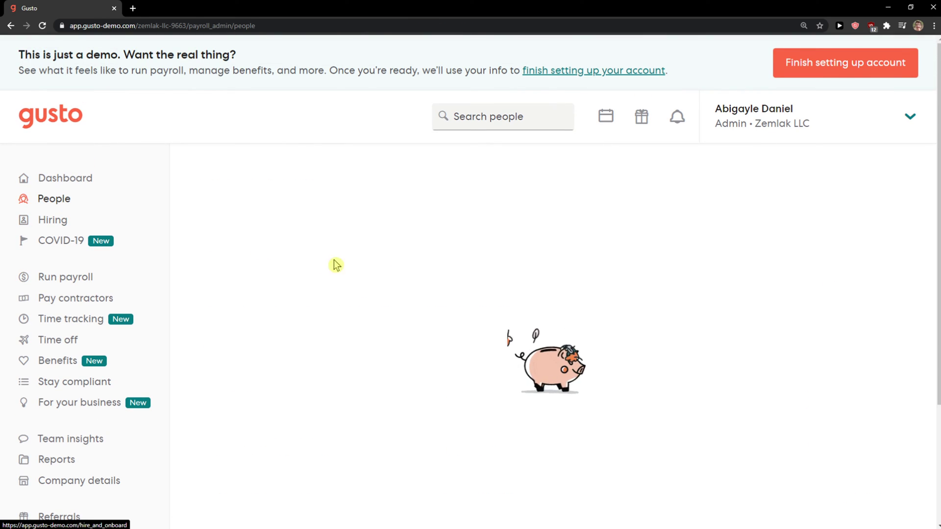
pyautogui.scroll(-2, 346, 265)
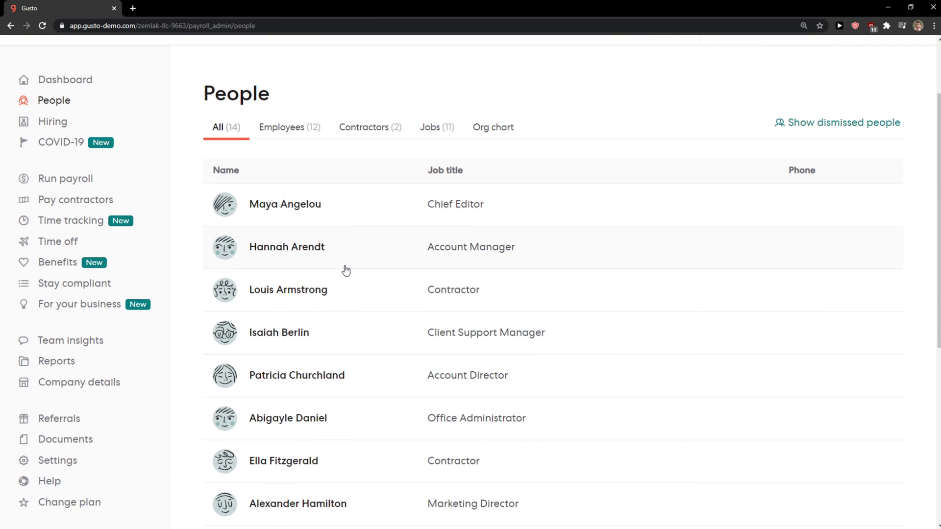
pyautogui.click(299, 130)
pyautogui.scroll(-2, 316, 294)
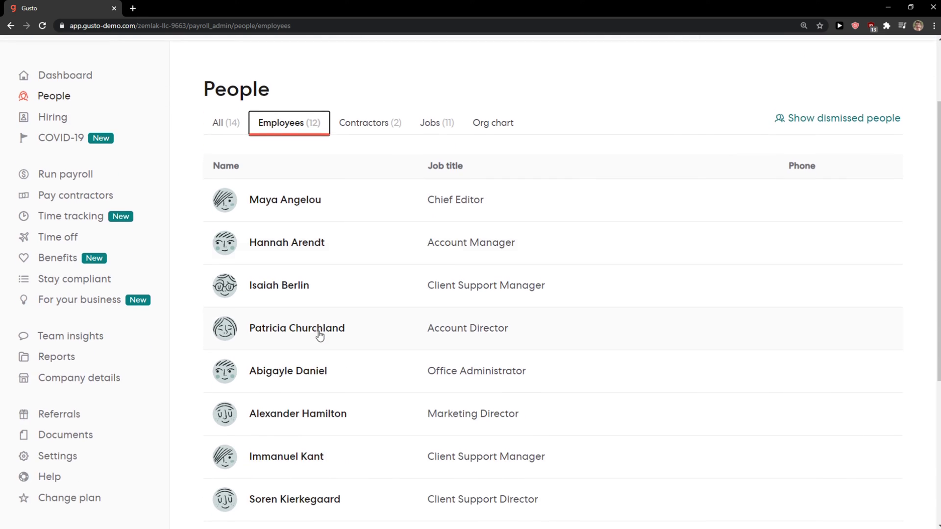
pyautogui.scroll(-2, 321, 331)
pyautogui.scroll(-2, 321, 331)
pyautogui.scroll(3, 322, 336)
pyautogui.scroll(2, 322, 335)
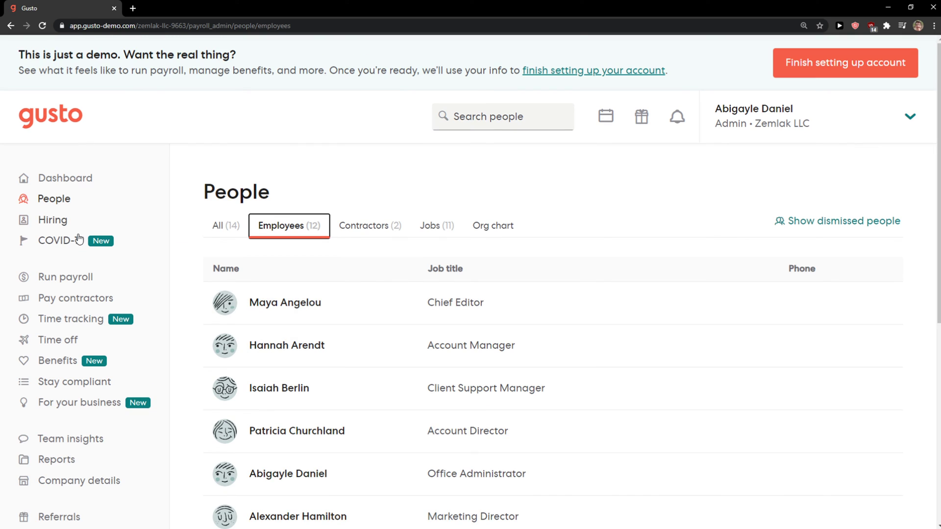
pyautogui.click(53, 220)
pyautogui.scroll(-1, 406, 287)
pyautogui.scroll(-1, 290, 277)
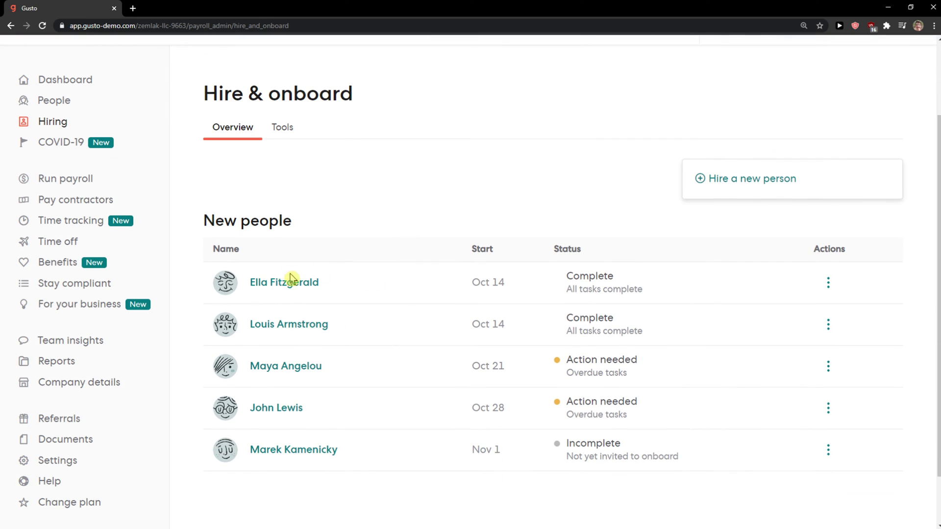
pyautogui.scroll(-1, 412, 401)
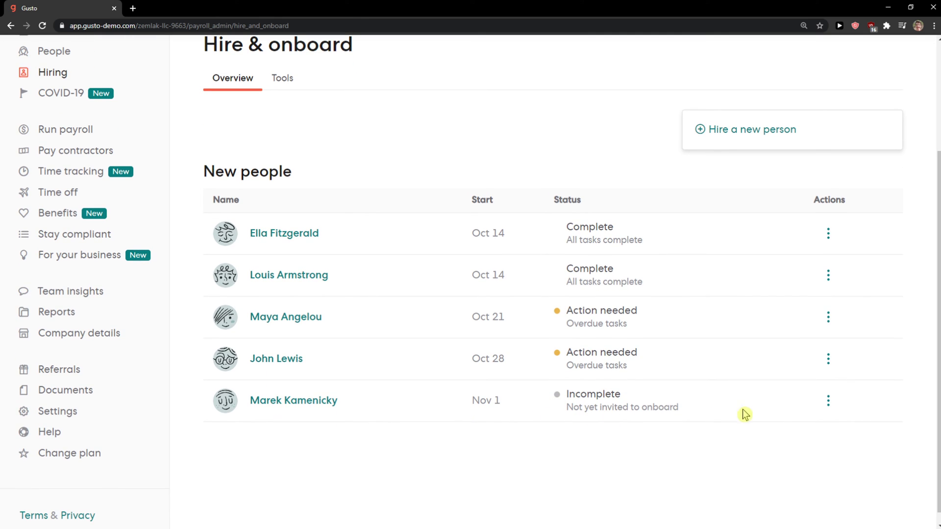
pyautogui.click(823, 403)
# Open Marek's checklist and start the Add Marek to payroll task, switching between the new tabs.
pyautogui.click(819, 359)
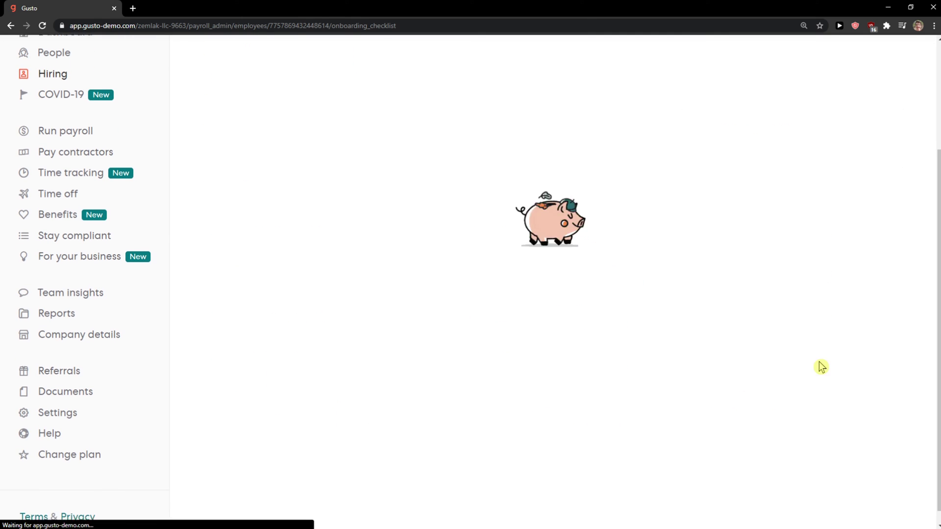
pyautogui.scroll(-1, 566, 310)
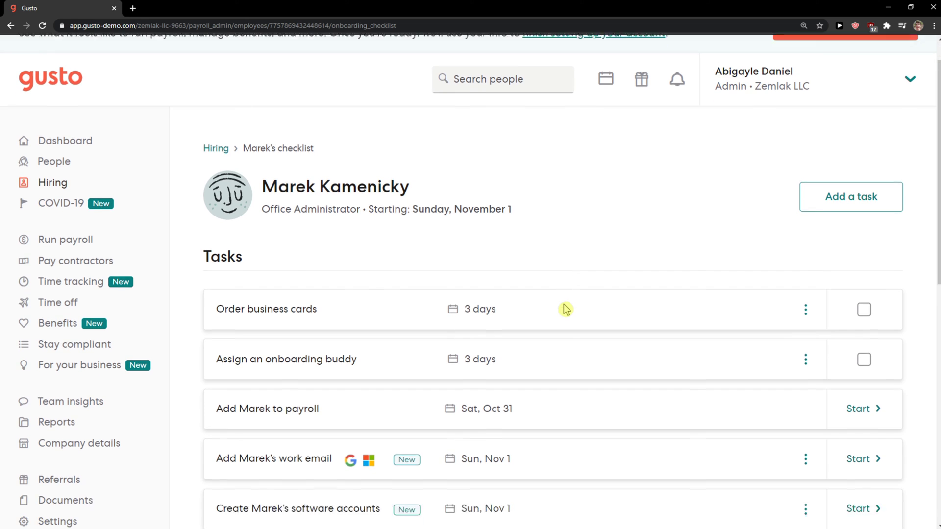
pyautogui.scroll(-1, 420, 301)
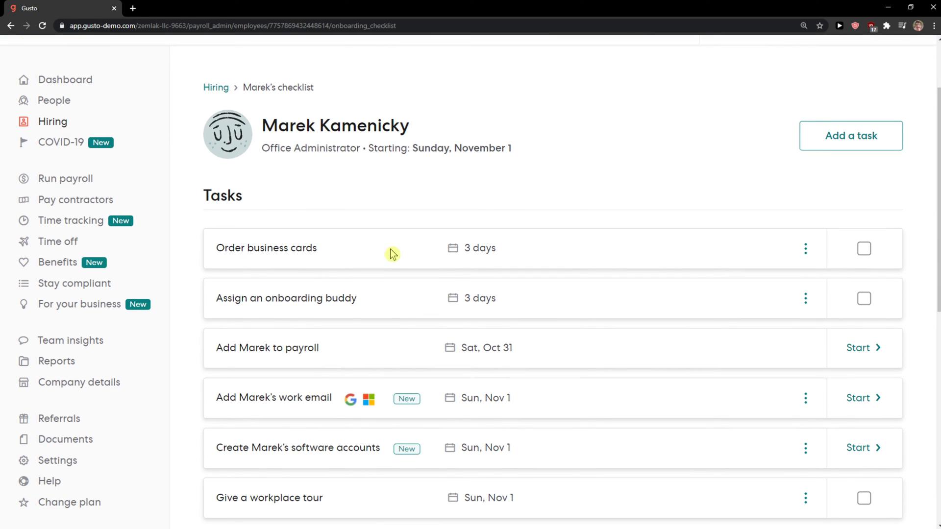
pyautogui.scroll(-1, 840, 268)
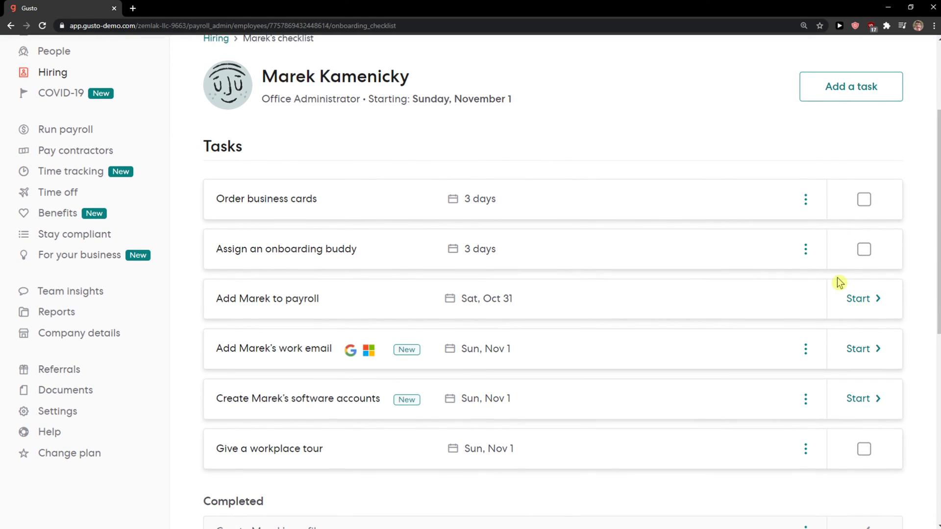
pyautogui.scroll(-1, 839, 281)
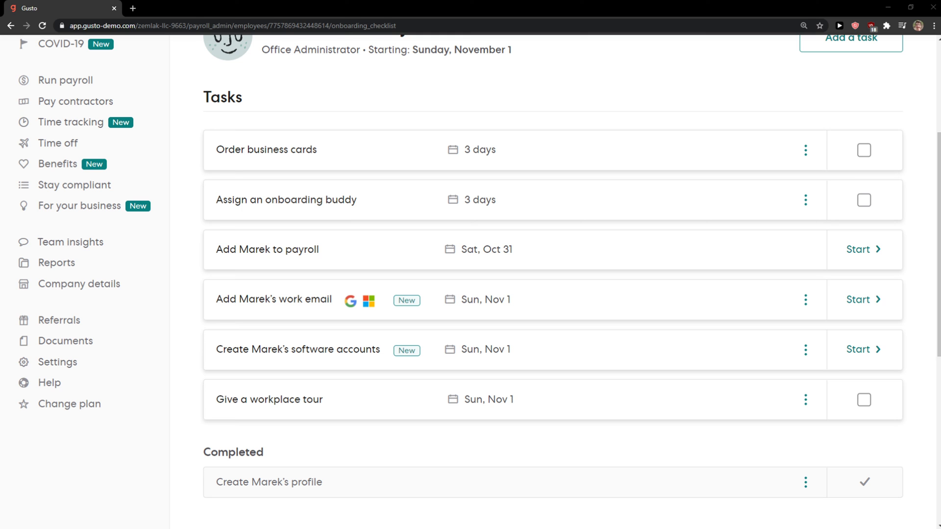
pyautogui.click(868, 250)
pyautogui.click(144, 8)
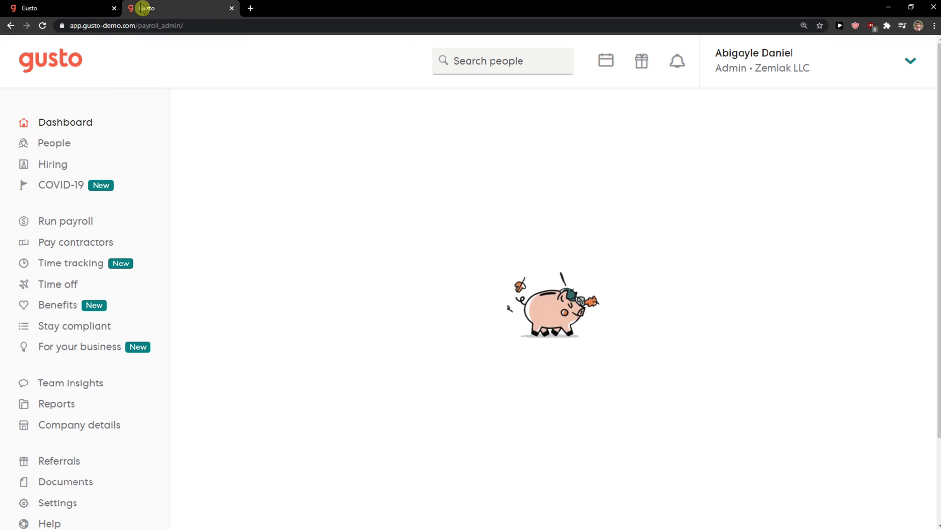
pyautogui.click(26, 8)
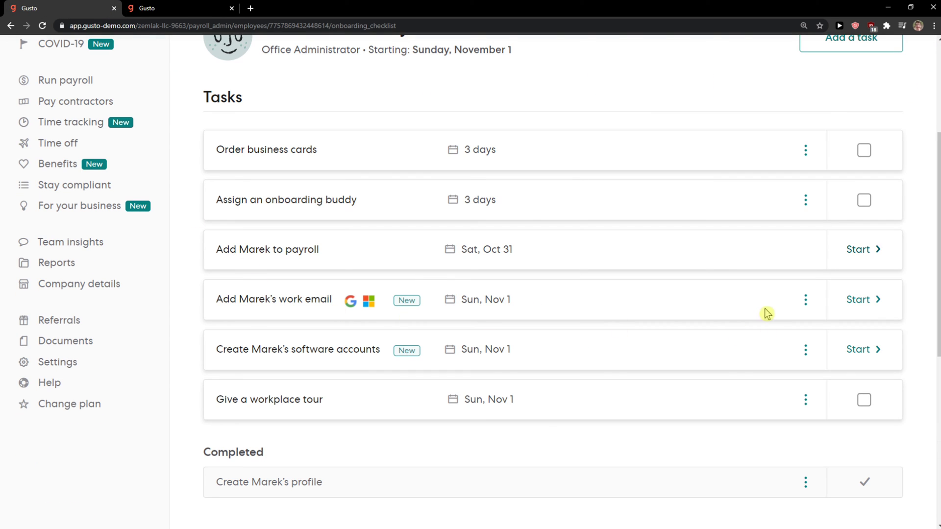
pyautogui.click(853, 301)
pyautogui.click(168, 7)
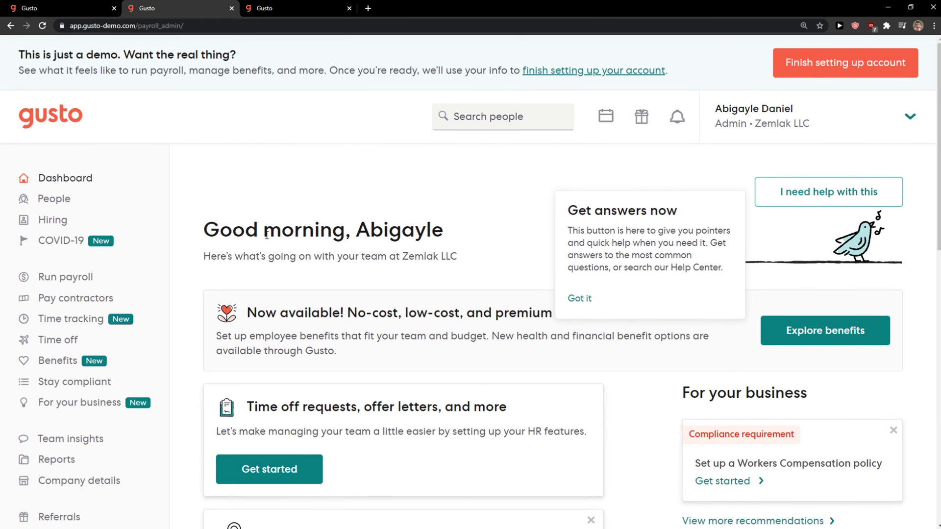
pyautogui.scroll(-2, 266, 234)
pyautogui.scroll(-1, 266, 234)
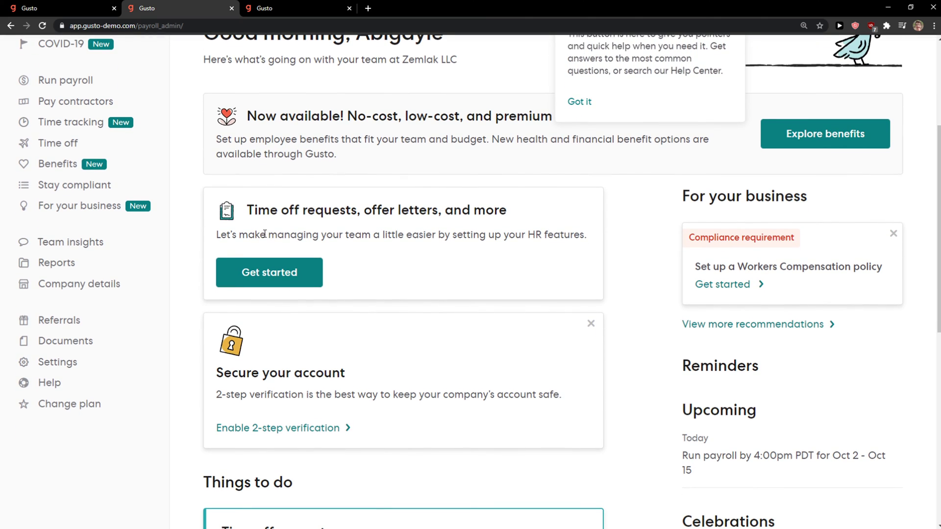
pyautogui.scroll(-2, 265, 234)
pyautogui.click(119, 8)
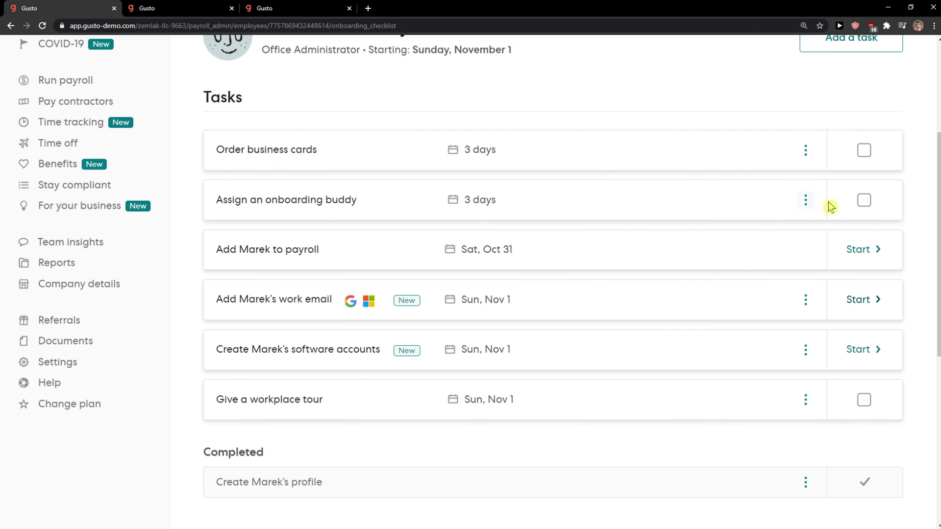
# Start Add Marek to payroll and fill his personal email from saved suggestions.
pyautogui.click(857, 254)
pyautogui.scroll(-1, 476, 251)
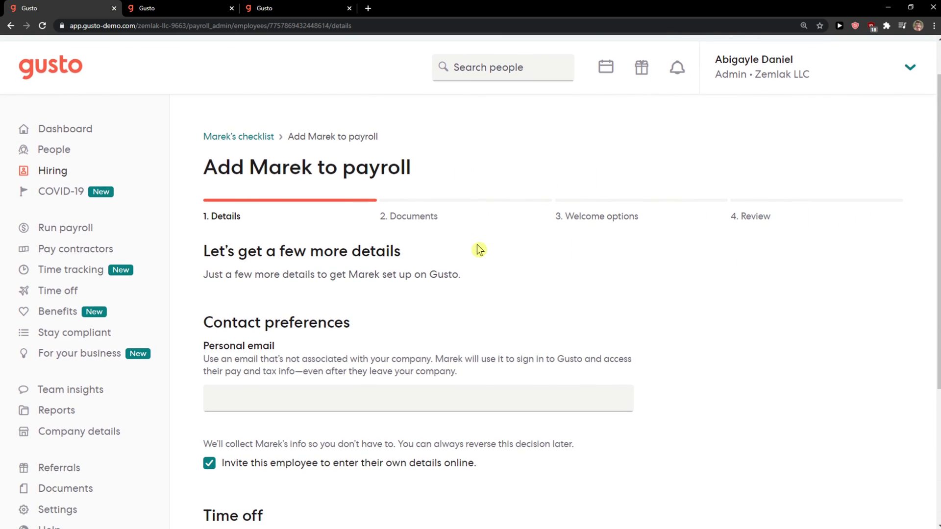
pyautogui.scroll(-1, 477, 250)
pyautogui.scroll(-1, 289, 267)
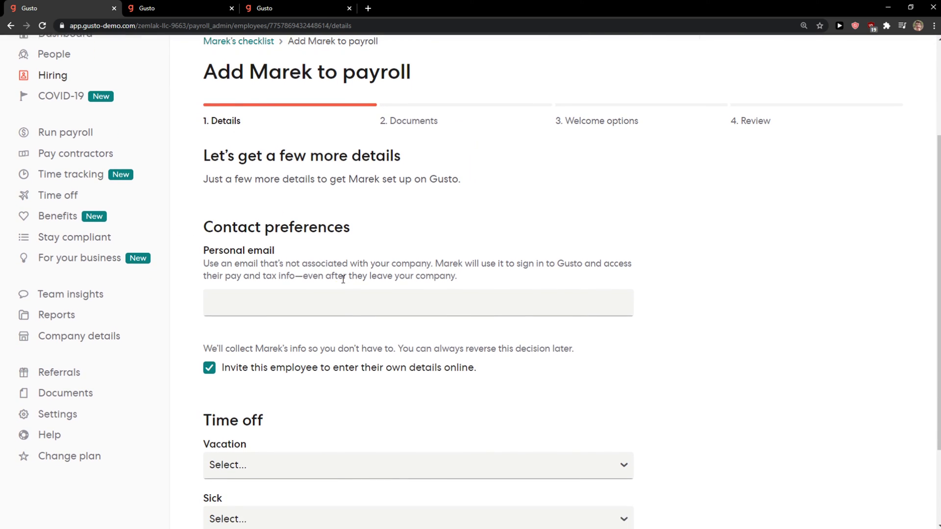
pyautogui.click(256, 292)
pyautogui.click(251, 343)
pyautogui.click(295, 297)
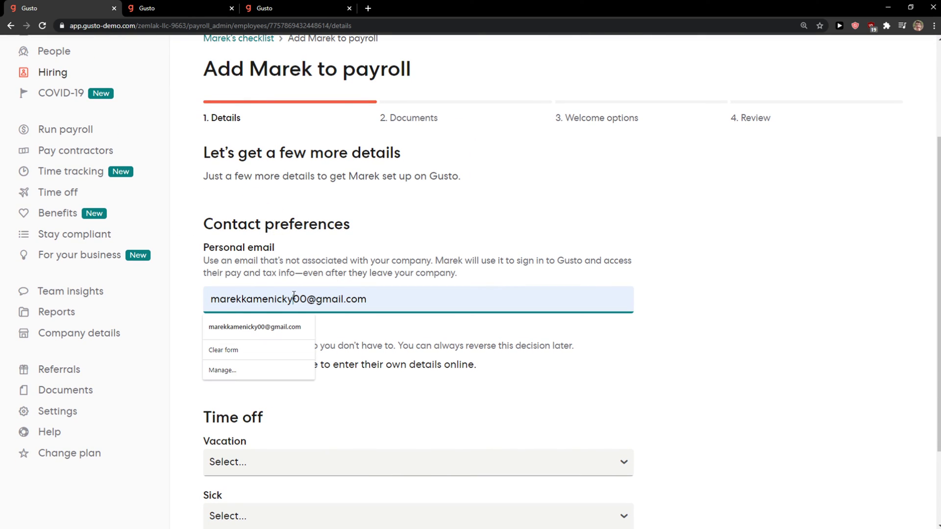
pyautogui.scroll(-2, 511, 243)
# Choose Vacation Policy and Sick Policy, then save and continue to Documents.
pyautogui.click(252, 361)
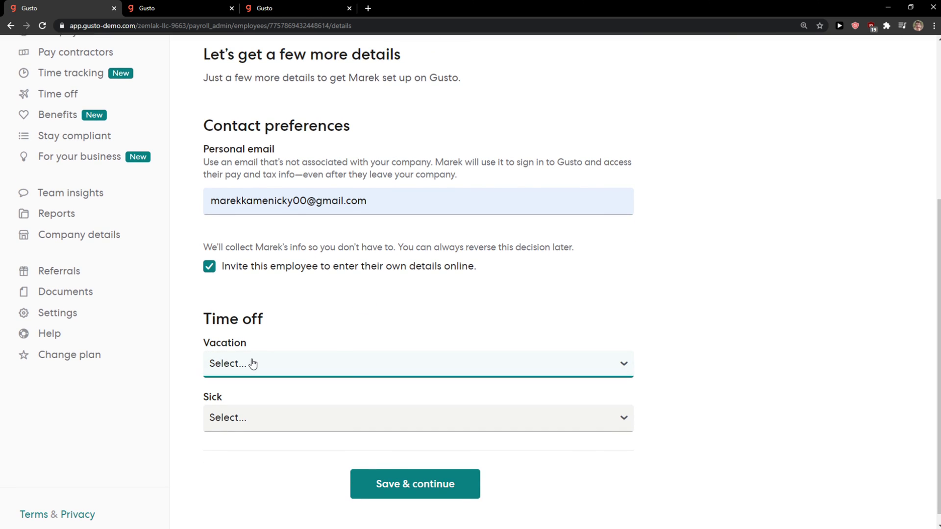
pyautogui.click(258, 397)
pyautogui.click(257, 418)
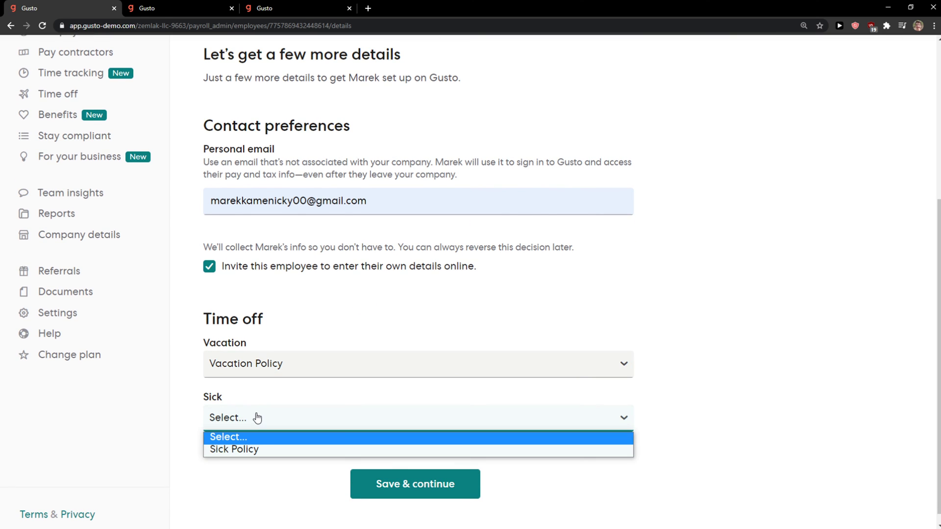
pyautogui.click(256, 447)
pyautogui.scroll(2, 251, 390)
pyautogui.scroll(-3, 332, 427)
pyautogui.click(404, 473)
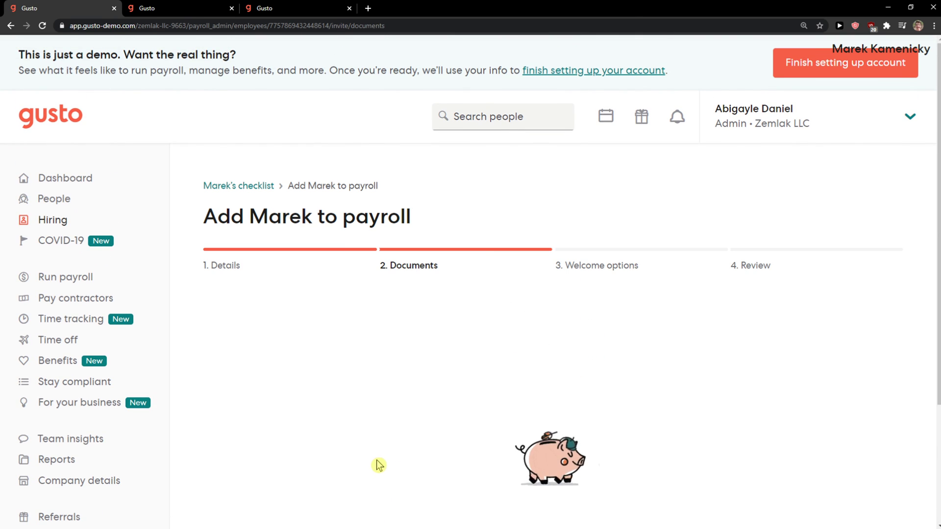
pyautogui.scroll(-2, 428, 377)
pyautogui.scroll(-2, 361, 225)
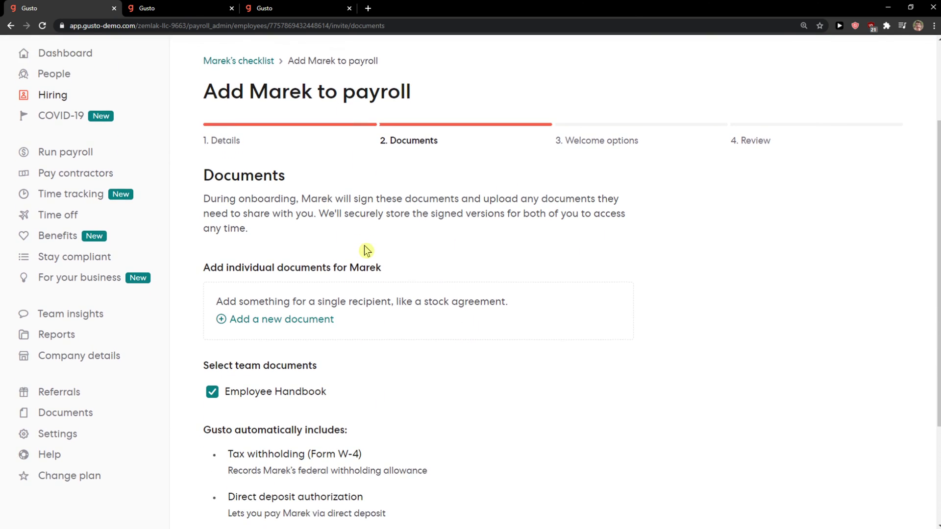
# Switch between the dashboard and payroll tabs to bring the Documents step back up.
pyautogui.click(274, 7)
pyautogui.click(80, 8)
pyautogui.click(294, 7)
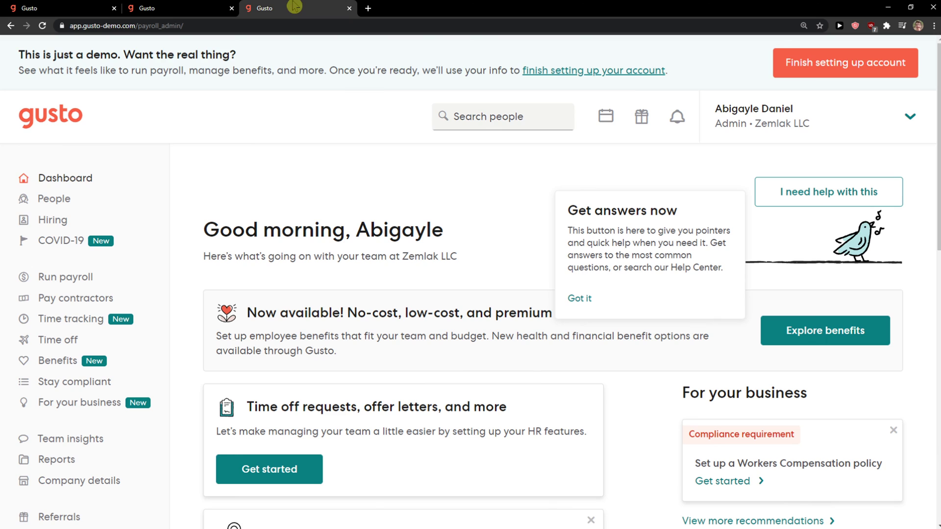
pyautogui.scroll(-2, 301, 183)
pyautogui.scroll(-2, 302, 184)
pyautogui.click(52, 8)
pyautogui.scroll(-1, 284, 246)
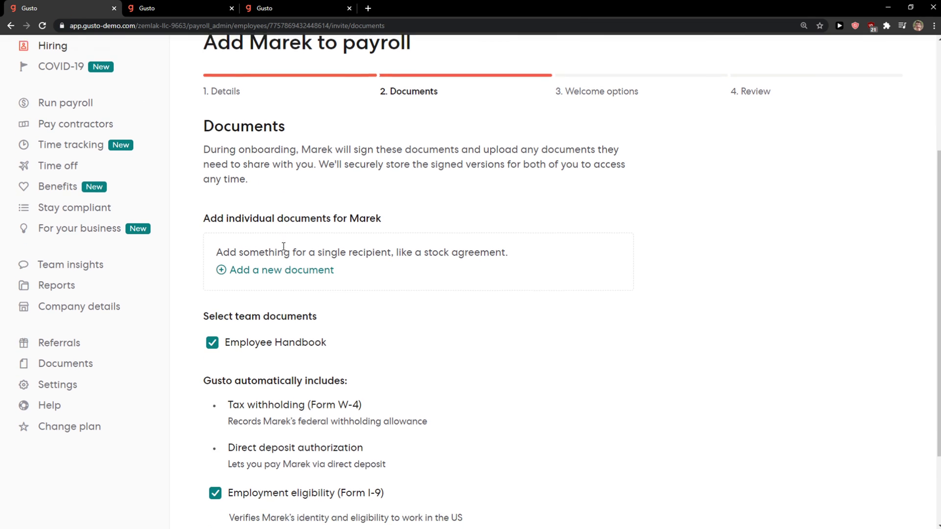
pyautogui.scroll(-1, 319, 320)
pyautogui.scroll(-1, 319, 320)
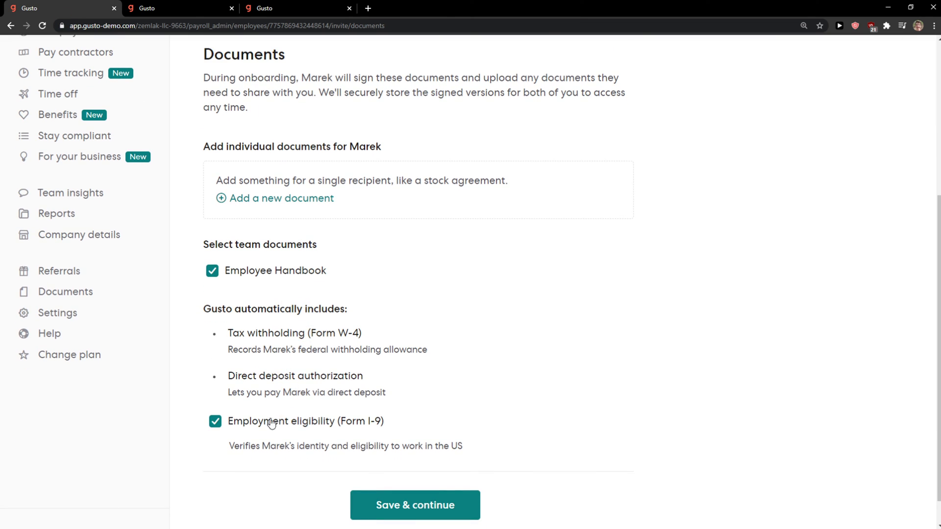
pyautogui.scroll(-1, 366, 436)
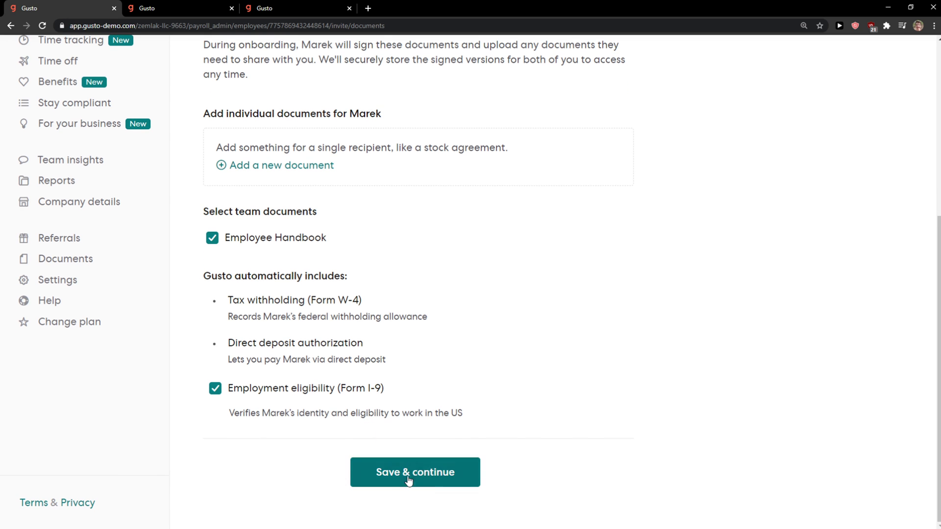
# Save the default documents and the welcome note, moving on to Review.
pyautogui.click(408, 478)
pyautogui.scroll(-2, 491, 350)
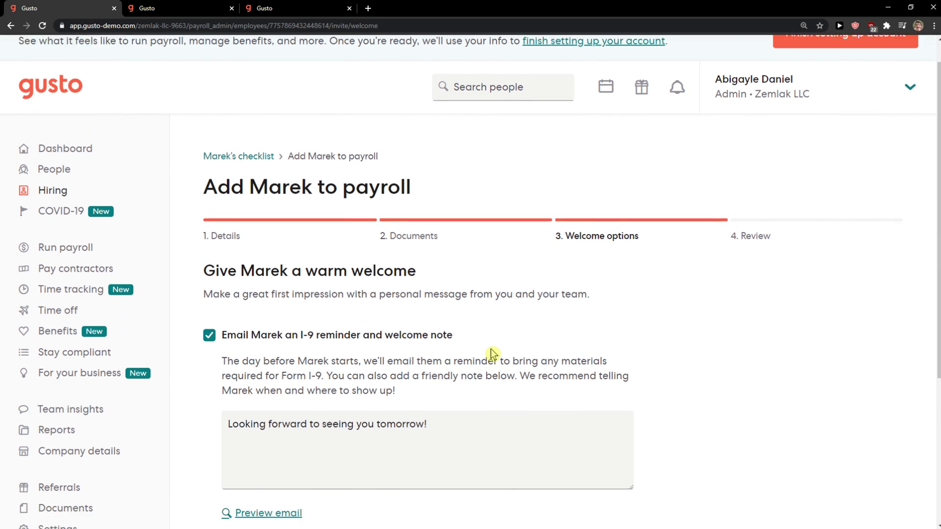
pyautogui.scroll(-1, 382, 309)
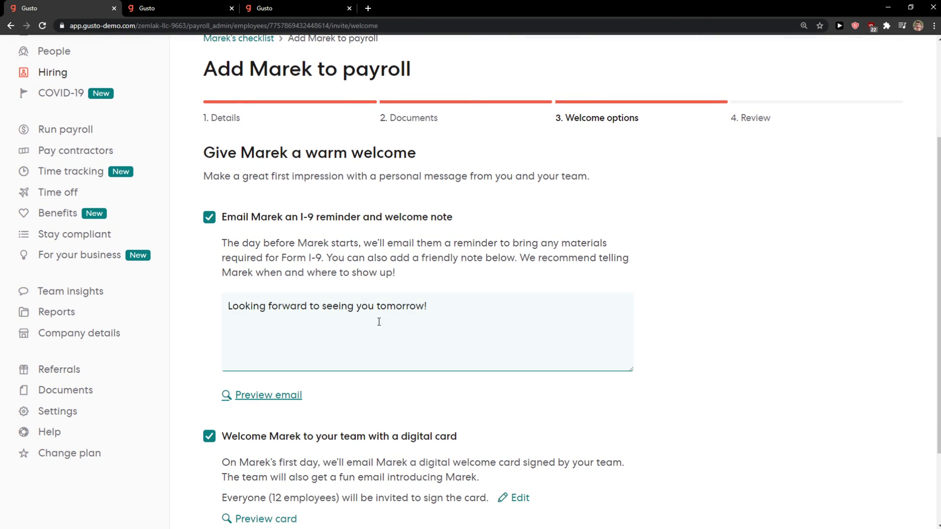
pyautogui.scroll(-2, 378, 322)
pyautogui.tripleClick(500, 263)
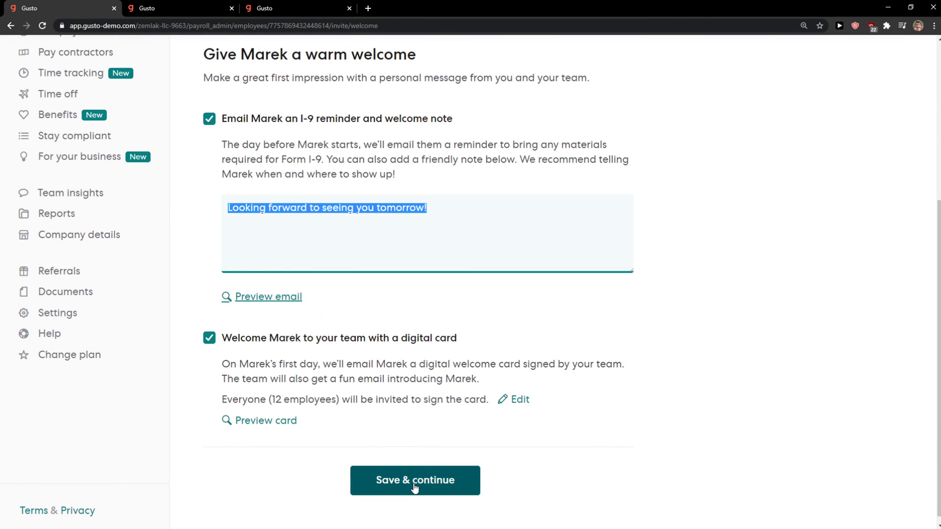
pyautogui.click(414, 482)
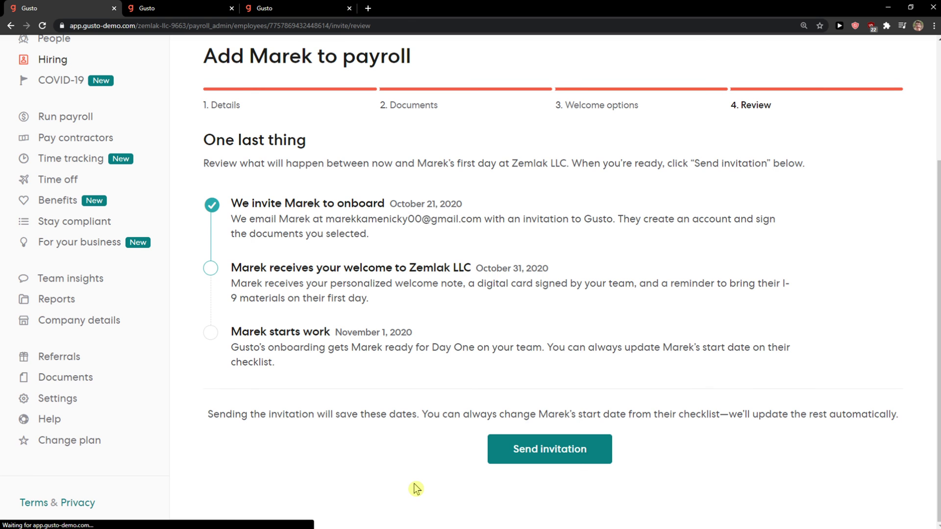
pyautogui.scroll(-3, 414, 487)
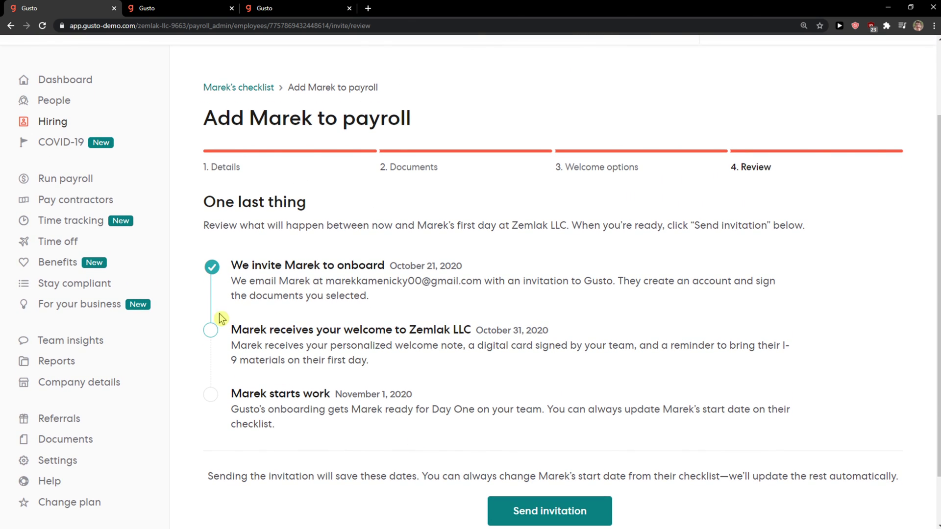
# Send Marek the payroll invitation and mark the workplace tour task as done.
pyautogui.click(544, 464)
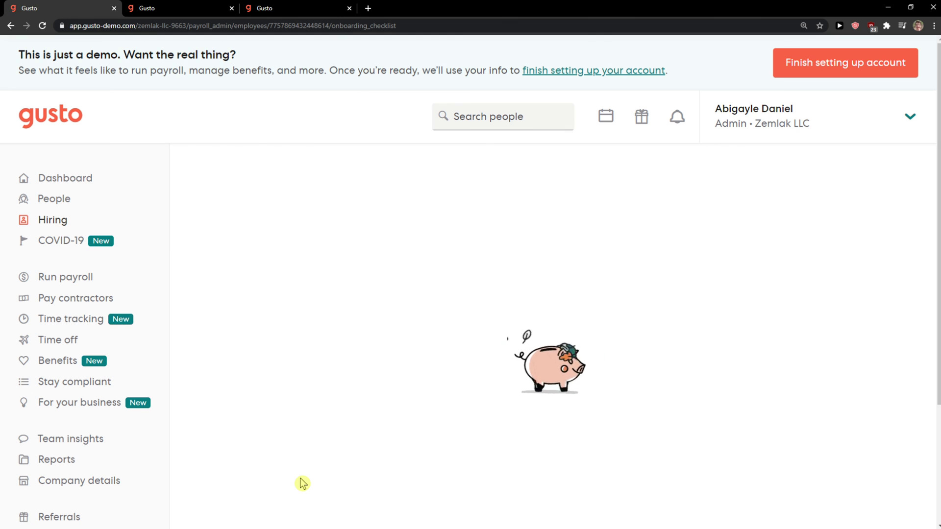
pyautogui.scroll(-3, 305, 478)
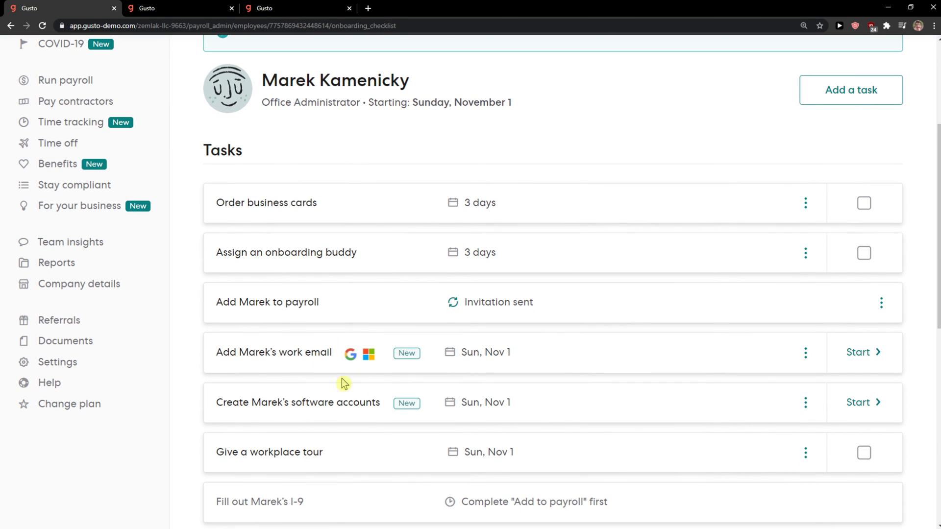
pyautogui.scroll(-1, 433, 374)
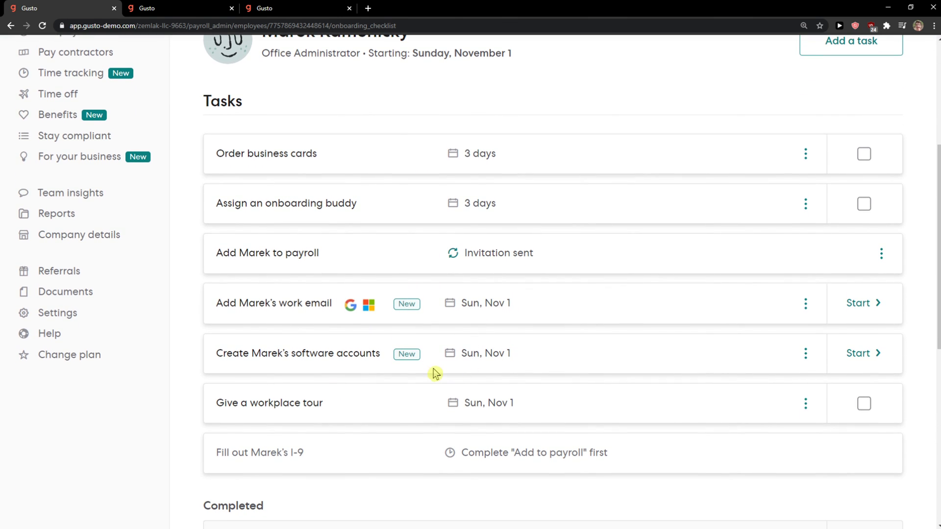
pyautogui.scroll(-1, 442, 364)
pyautogui.scroll(-3, 442, 382)
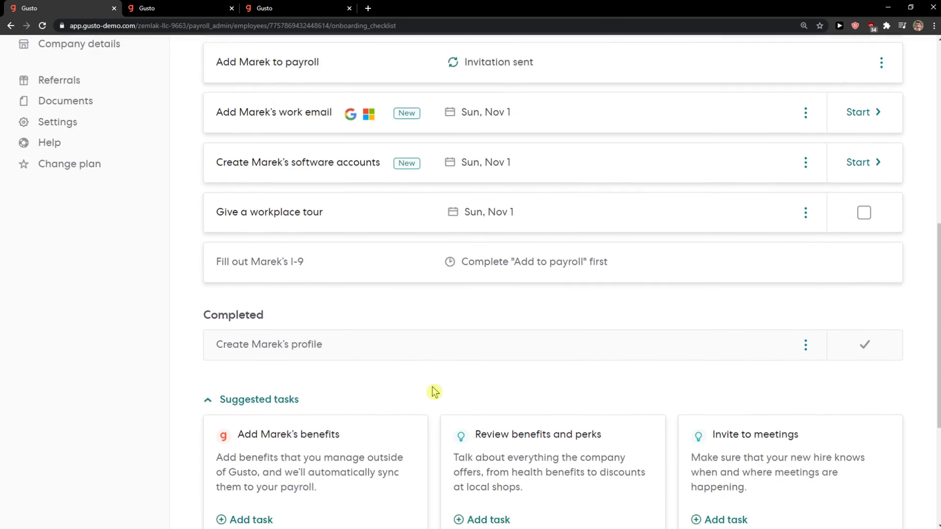
pyautogui.scroll(-1, 433, 386)
pyautogui.scroll(1, 434, 383)
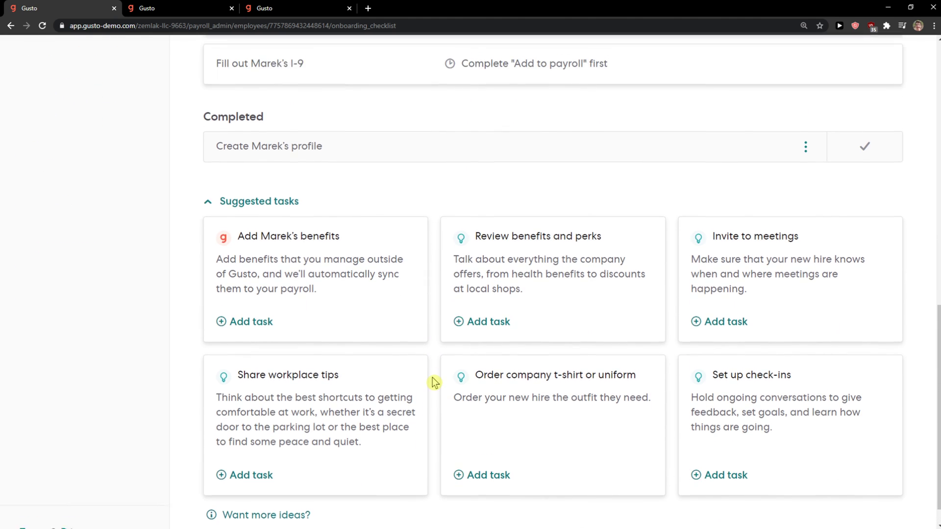
pyautogui.scroll(1, 434, 382)
pyautogui.scroll(1, 432, 382)
pyautogui.scroll(-1, 432, 383)
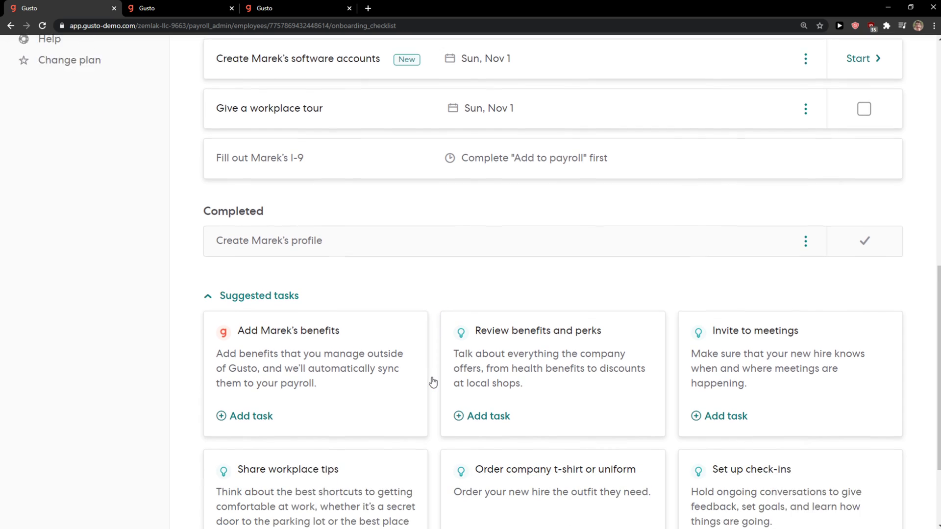
pyautogui.scroll(-1, 431, 380)
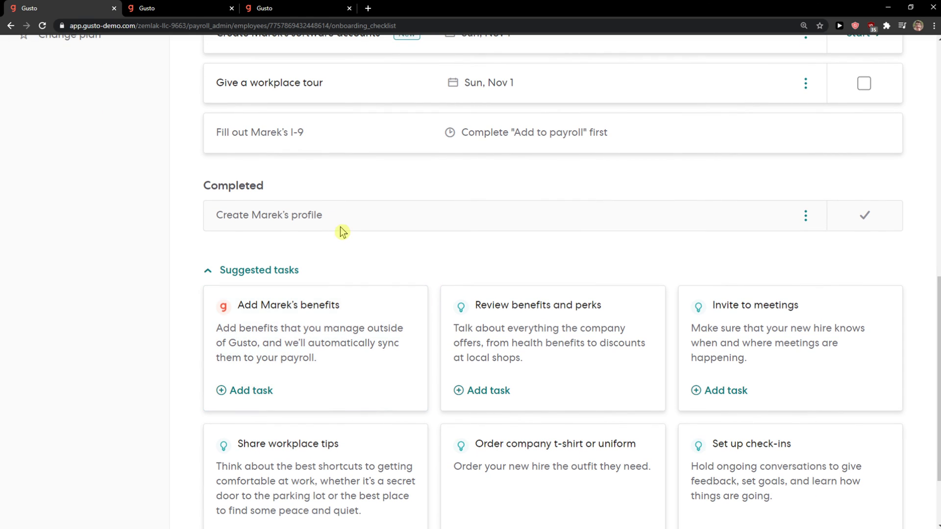
pyautogui.scroll(2, 332, 284)
pyautogui.scroll(1, 307, 346)
pyautogui.scroll(1, 323, 347)
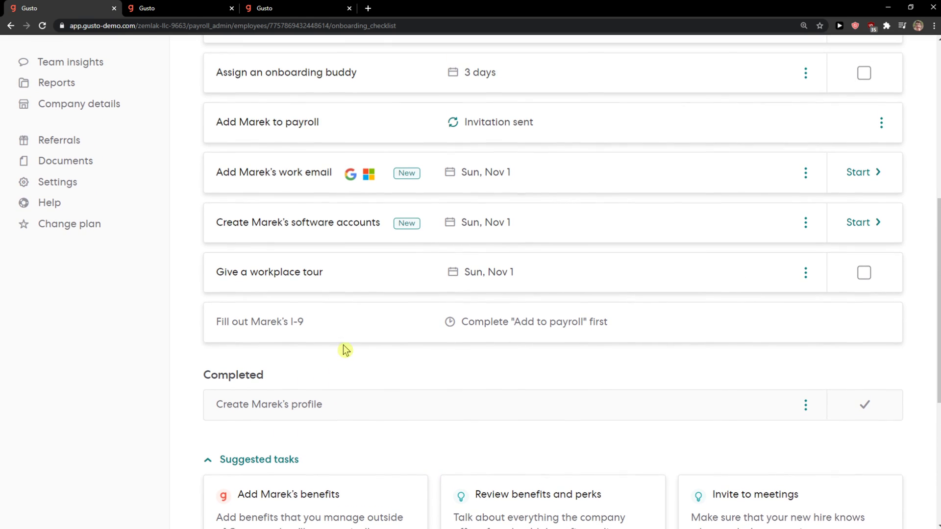
pyautogui.scroll(1, 346, 323)
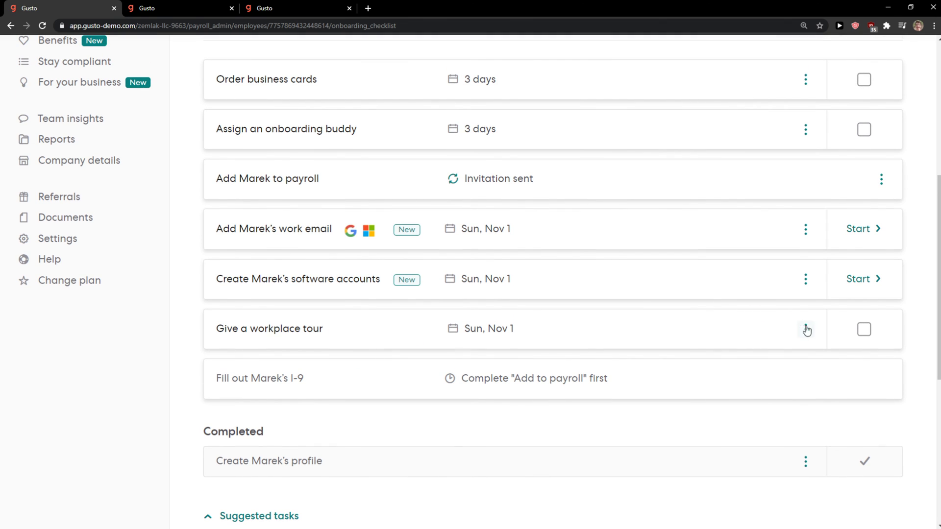
pyautogui.click(863, 331)
pyautogui.scroll(1, 578, 374)
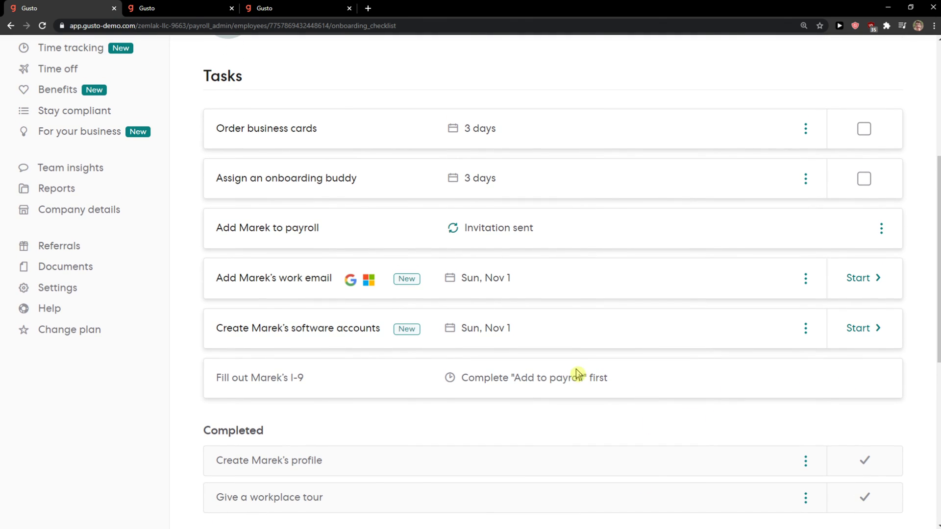
pyautogui.scroll(1, 661, 368)
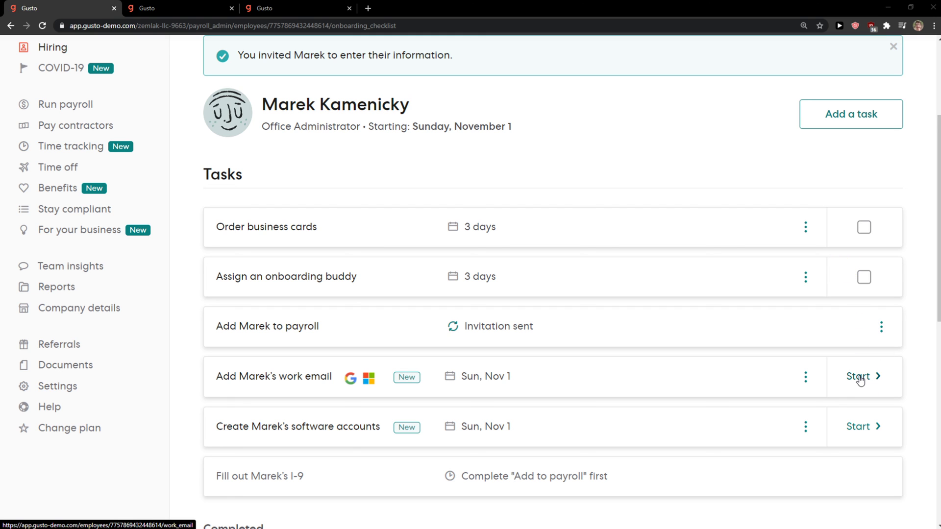
pyautogui.scroll(-1, 860, 379)
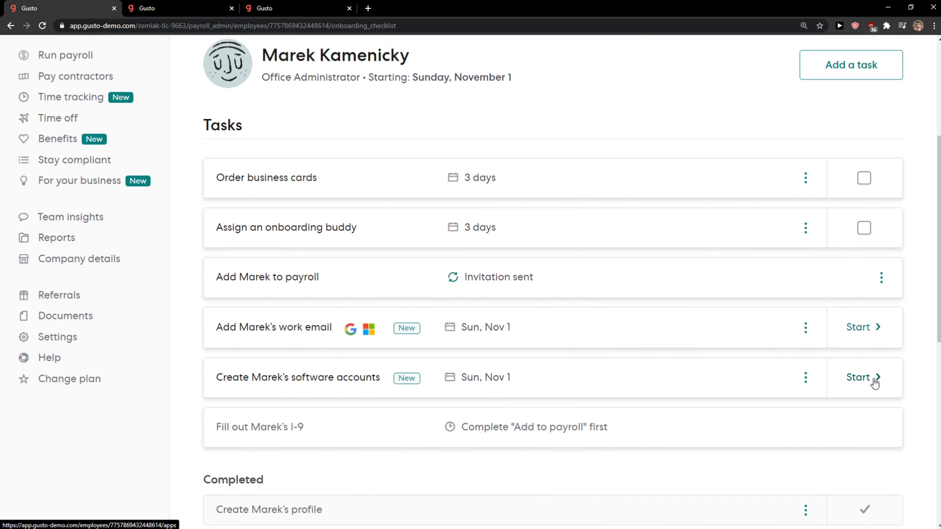
pyautogui.click(872, 380)
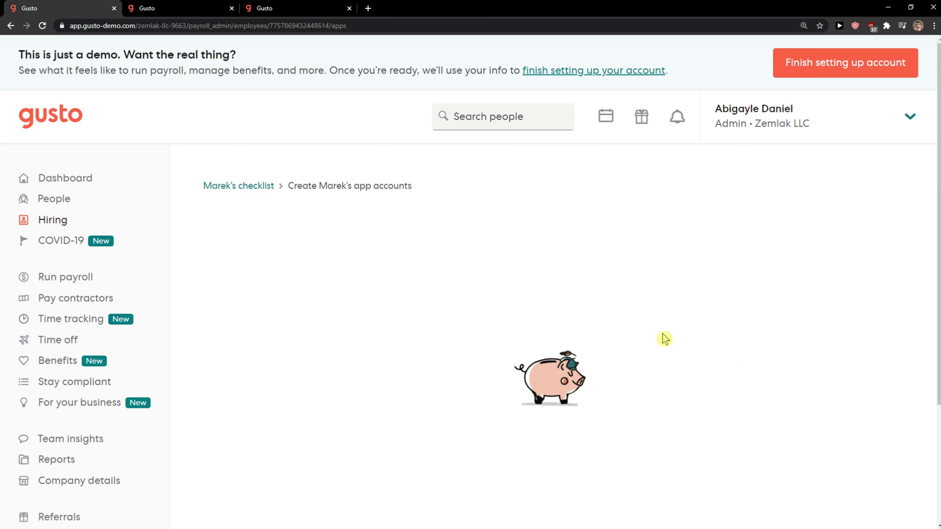
pyautogui.scroll(-2, 660, 340)
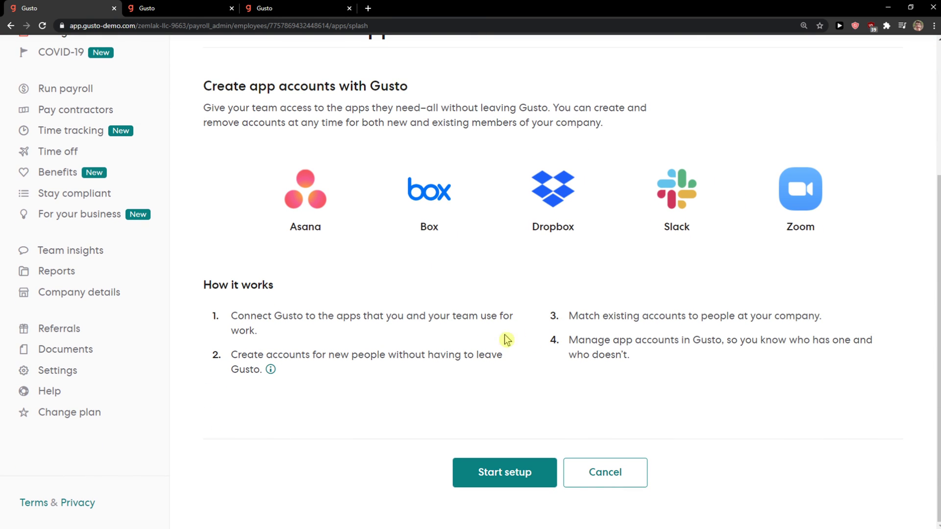
pyautogui.click(45, 81)
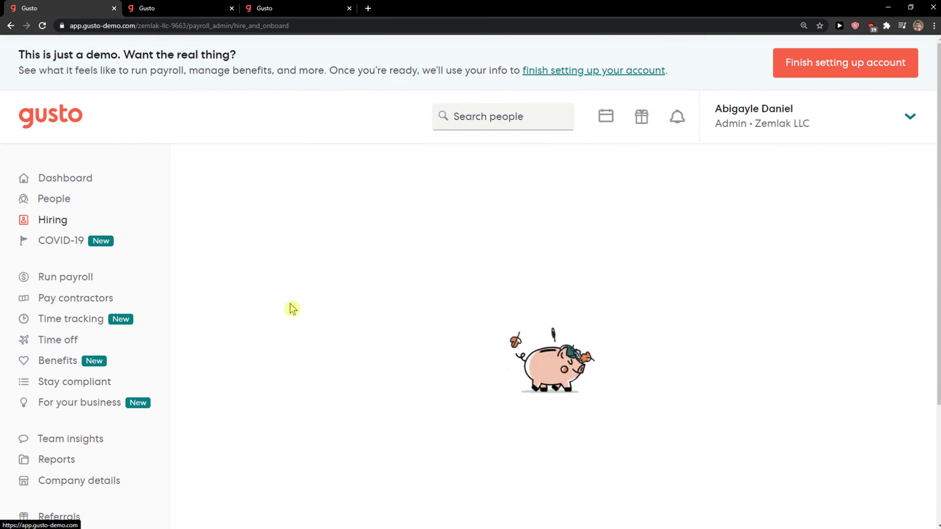
pyautogui.scroll(-2, 282, 368)
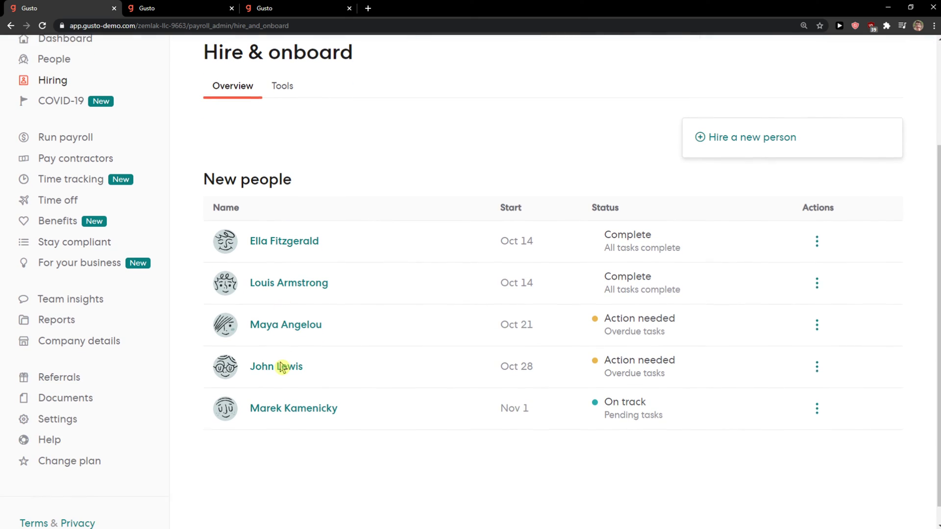
pyautogui.click(267, 402)
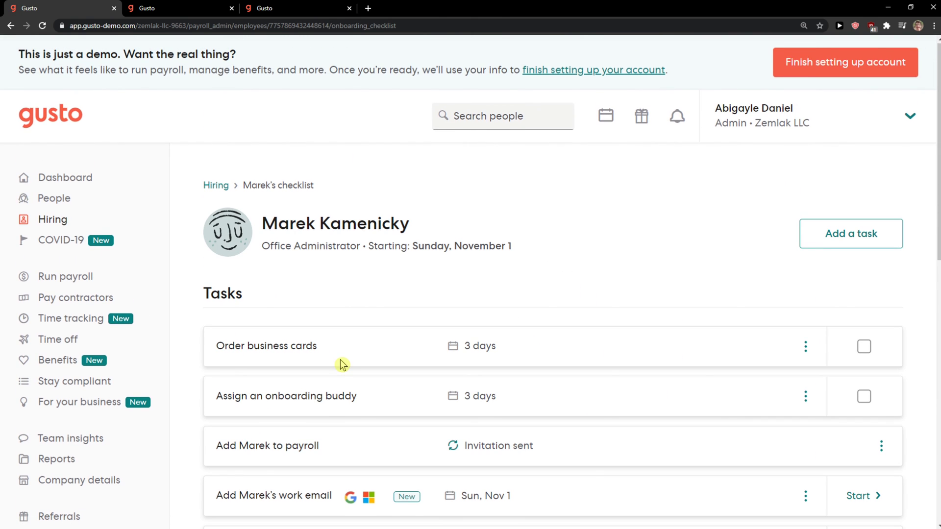
pyautogui.scroll(-2, 341, 364)
pyautogui.click(866, 138)
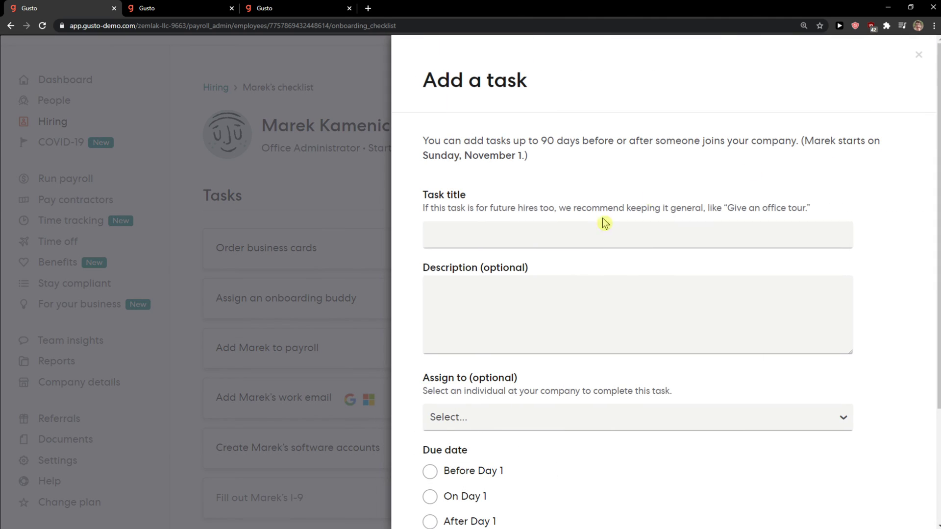
pyautogui.scroll(-2, 603, 223)
pyautogui.scroll(-2, 572, 302)
pyautogui.click(355, 294)
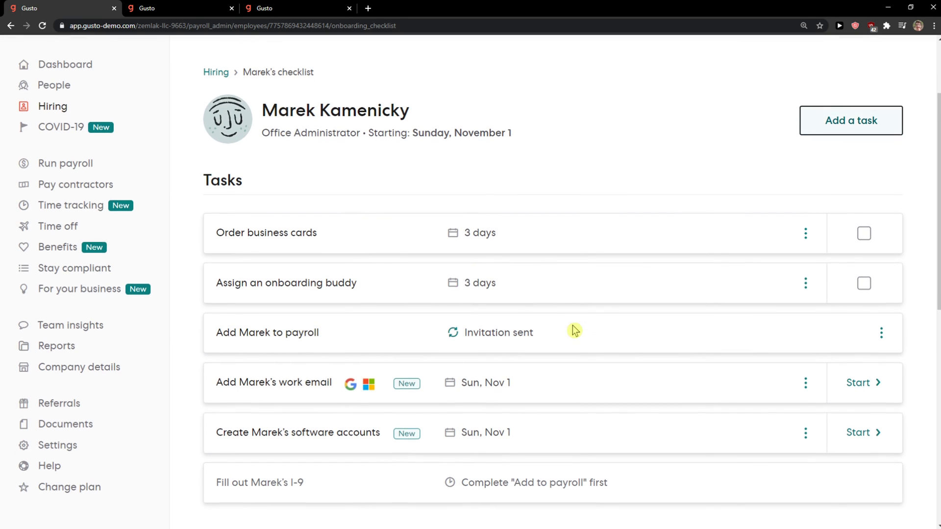
pyautogui.scroll(-2, 574, 331)
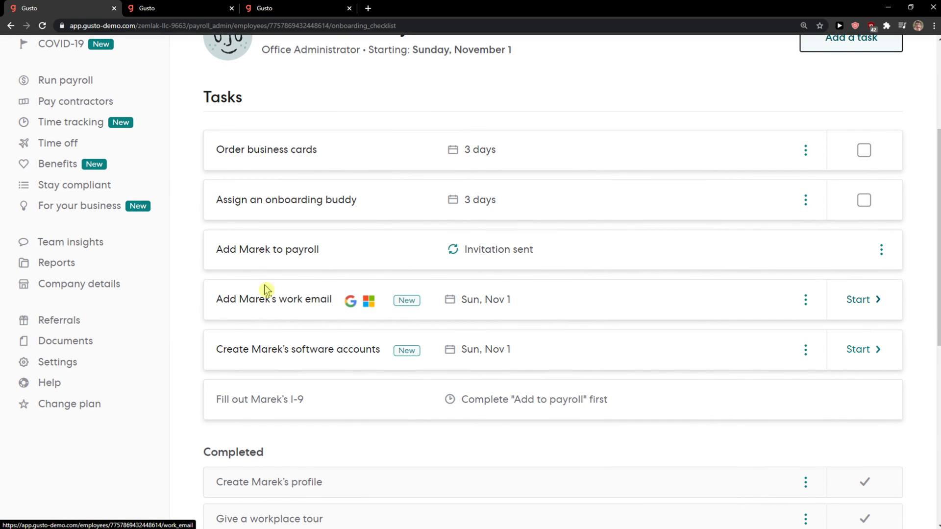